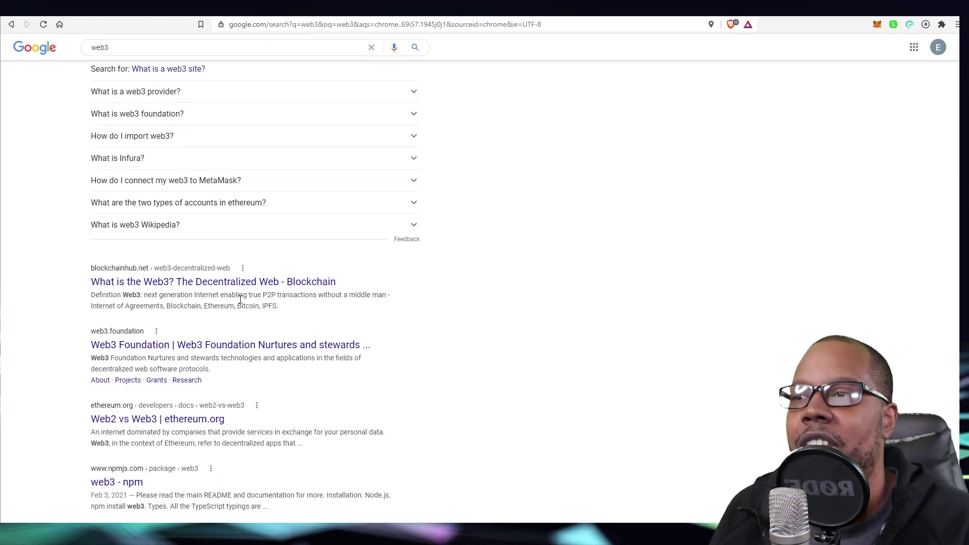
# Scroll up and down the KyberSwap ETH-to-KNC swap page to look it over.
pyautogui.scroll(4, 530, 331)
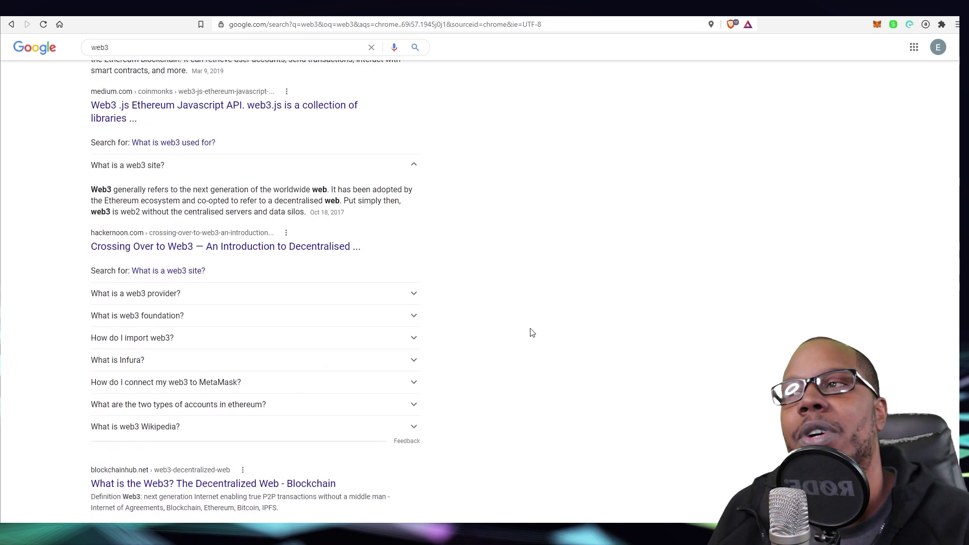
pyautogui.scroll(3, 497, 307)
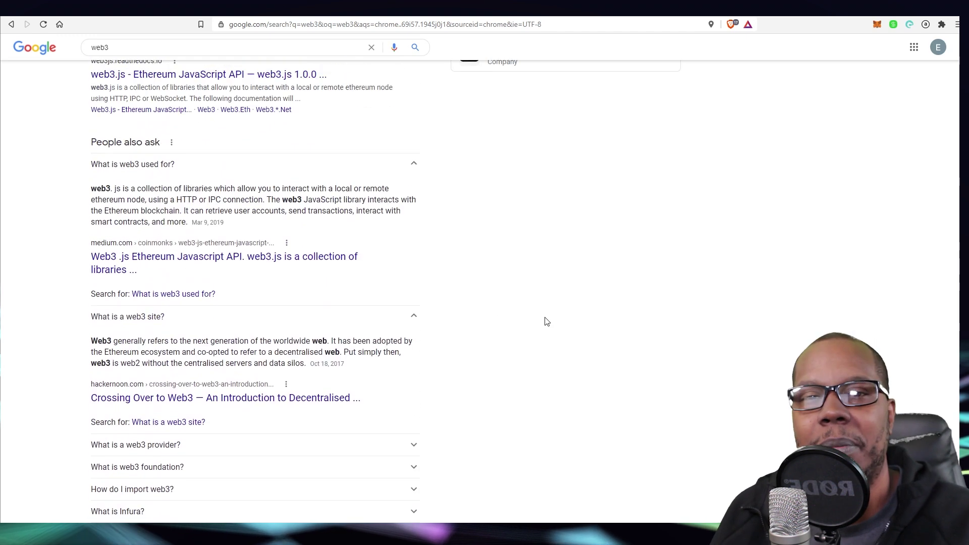
pyautogui.scroll(-2, 533, 331)
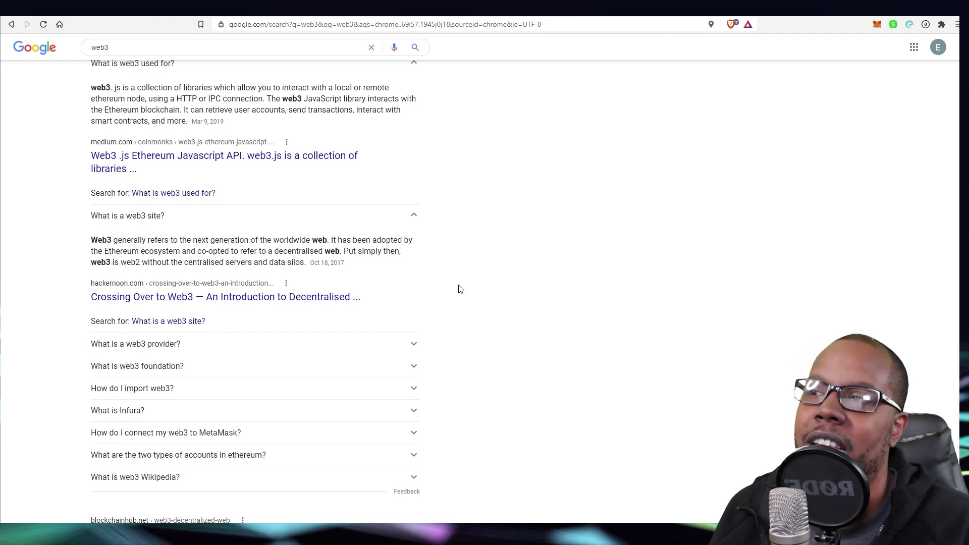
pyautogui.scroll(4, 465, 300)
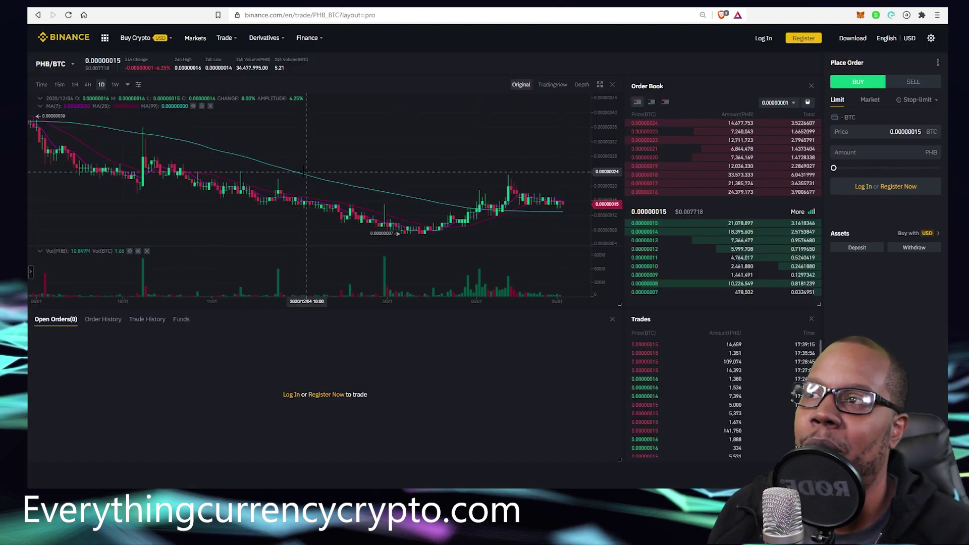
pyautogui.scroll(-5, 306, 171)
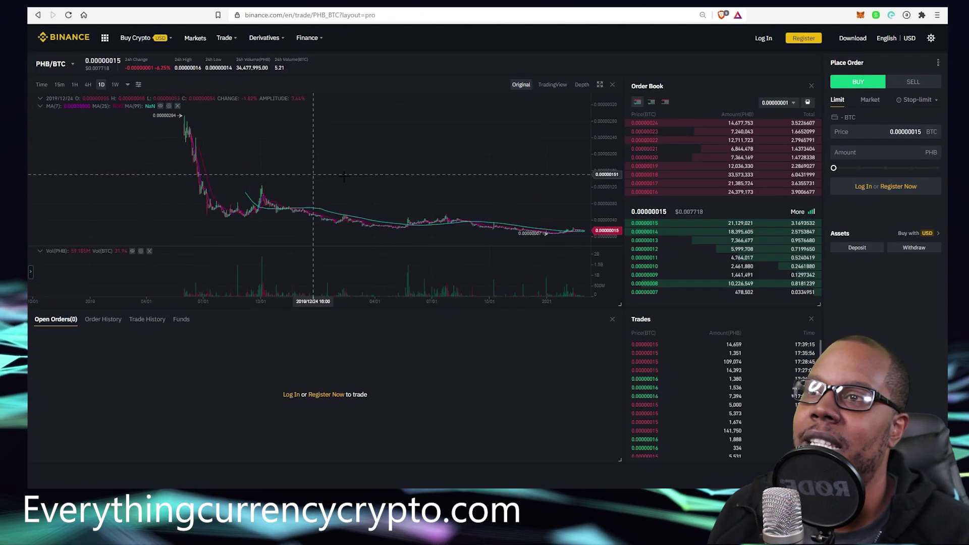
pyautogui.scroll(10, 337, 190)
pyautogui.scroll(-10, 337, 190)
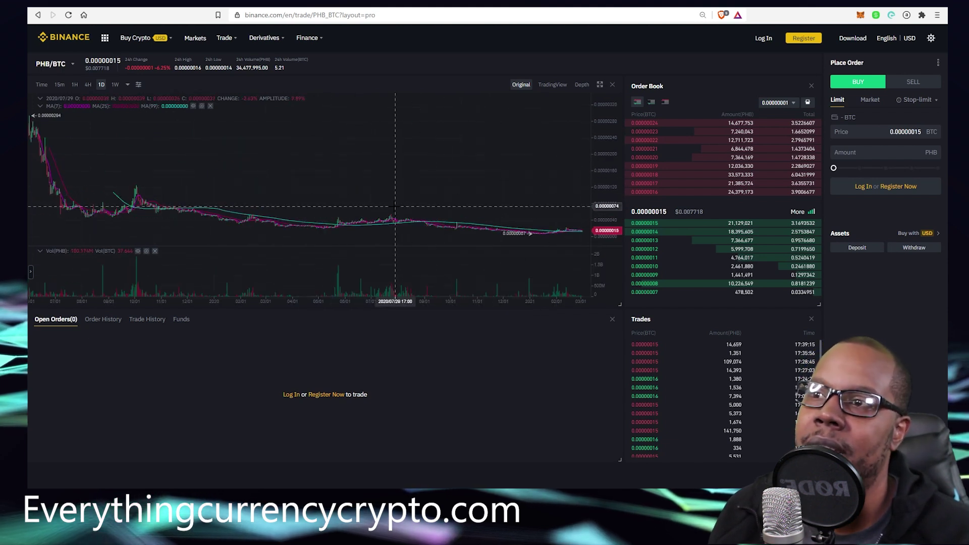
pyautogui.scroll(10, 399, 197)
pyautogui.scroll(-10, 407, 184)
pyautogui.scroll(10, 408, 184)
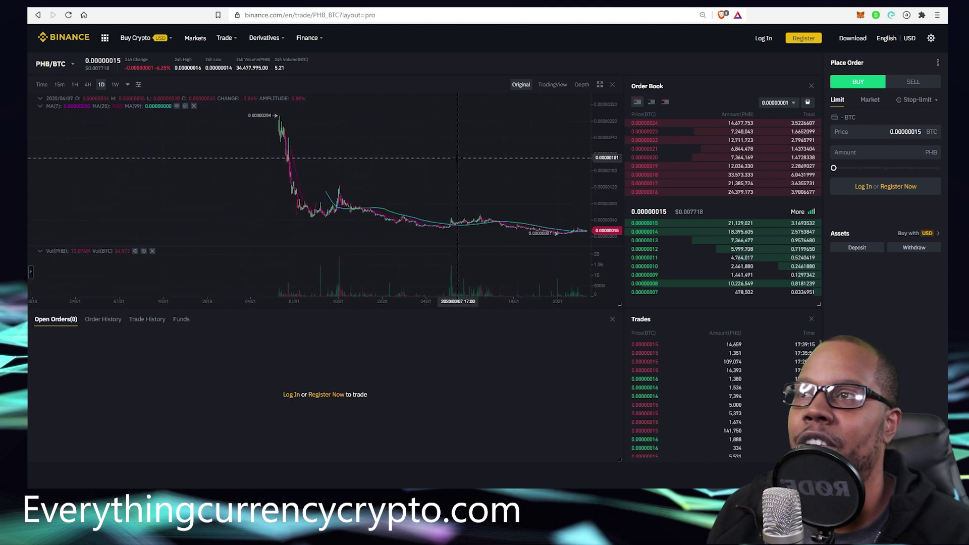
pyautogui.scroll(-10, 374, 178)
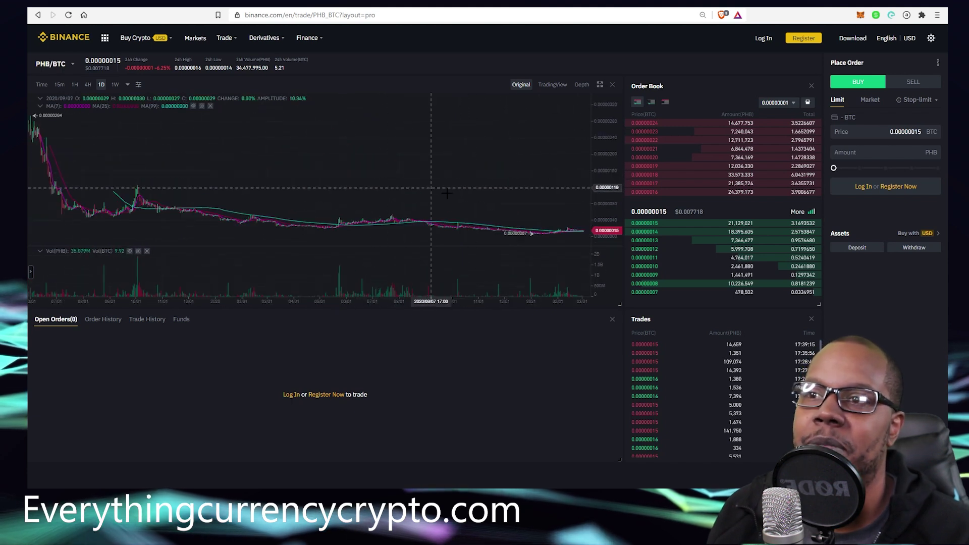
pyautogui.scroll(10, 505, 212)
pyautogui.scroll(-10, 477, 205)
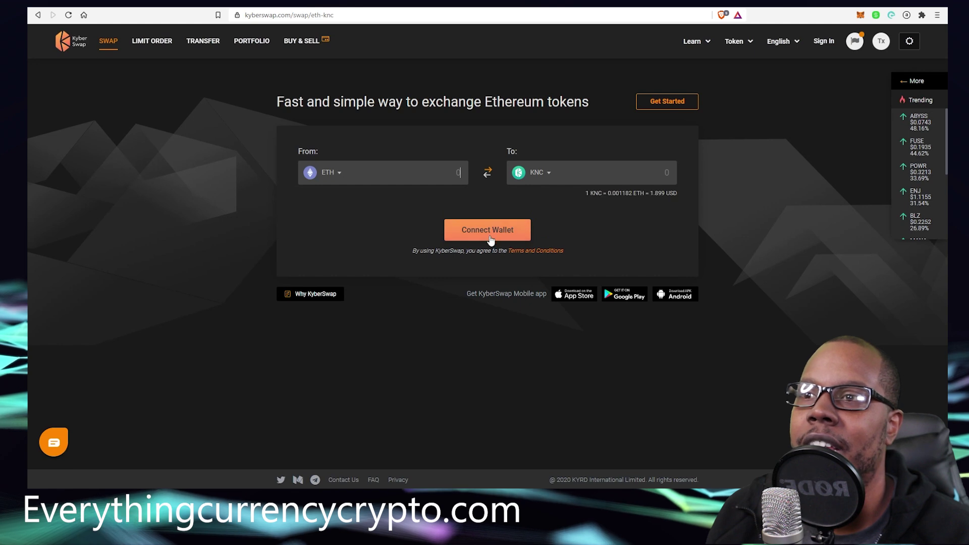
# Bring up KyberSwap's list of wallets to connect from the swap card.
pyautogui.click(489, 237)
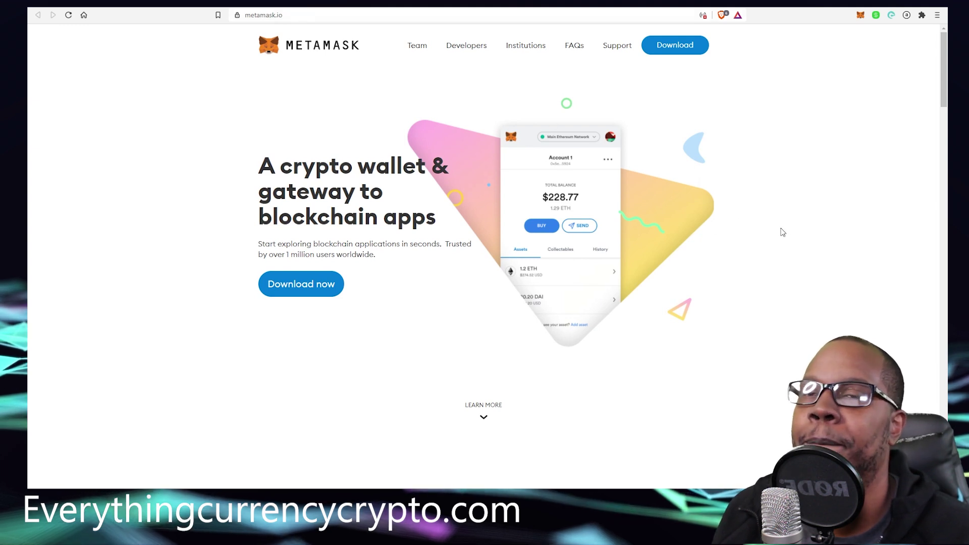
# Open the MetaMask wallet to check the 0.4394 ETH balance and scroll its Assets list.
pyautogui.click(861, 16)
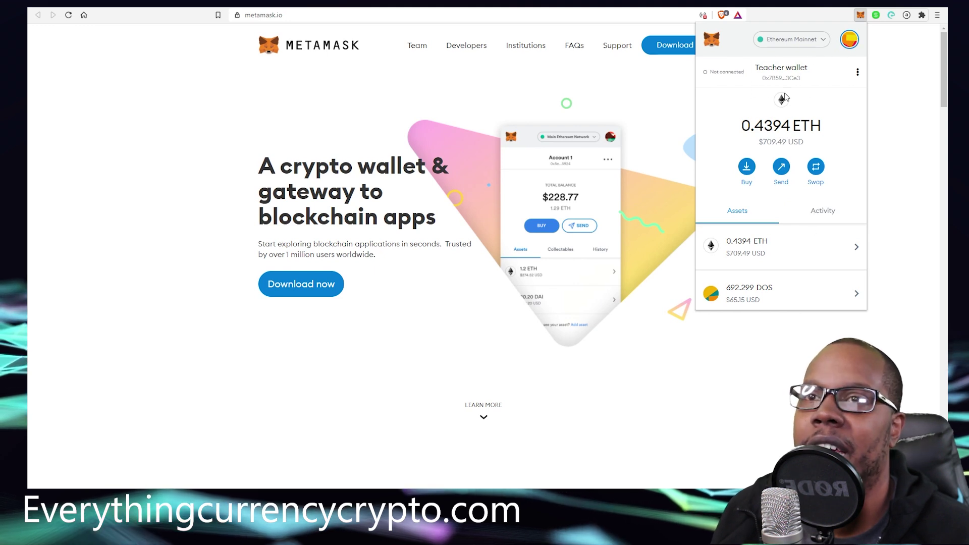
pyautogui.scroll(-2, 722, 204)
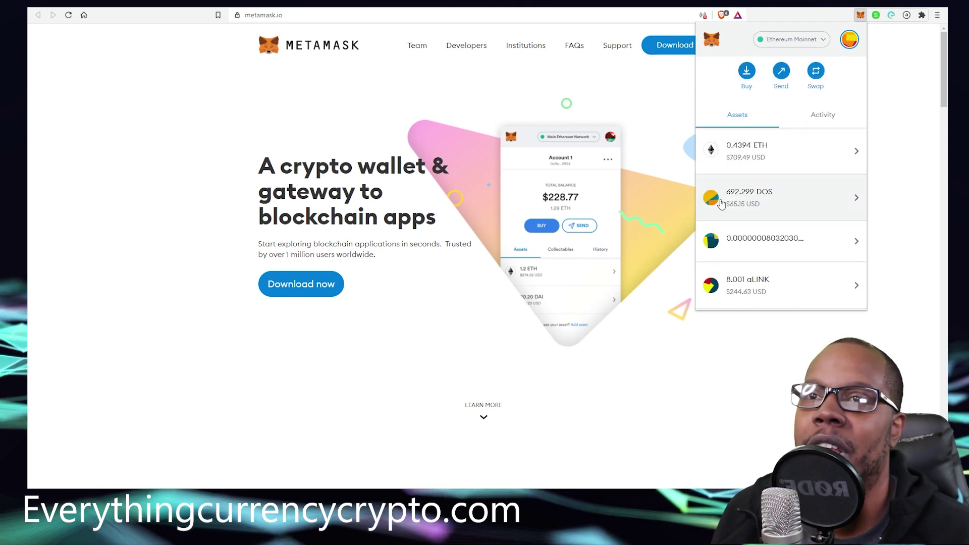
pyautogui.scroll(1, 775, 204)
pyautogui.scroll(1, 771, 204)
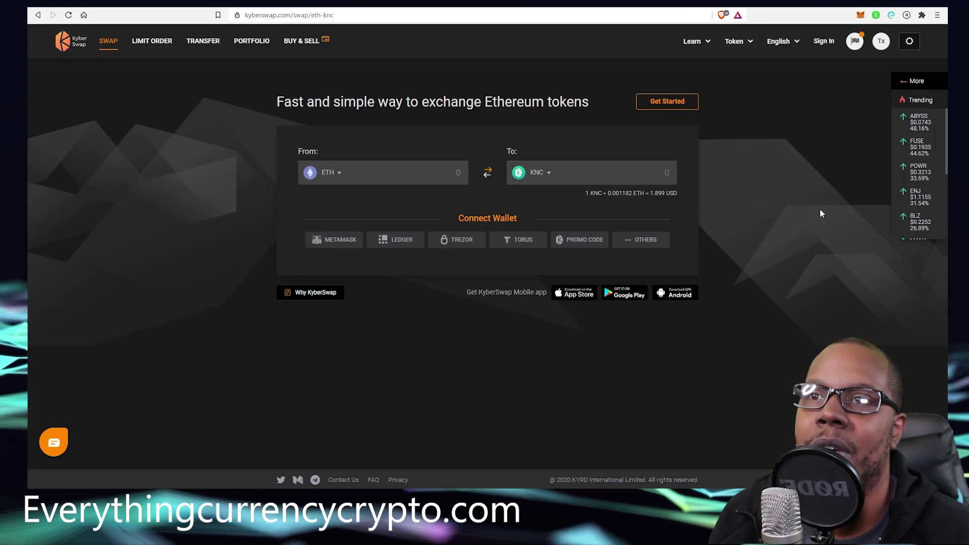
# Connect the MetaMask account to KyberSwap and confirm the connection in the wallet popup.
pyautogui.click(333, 243)
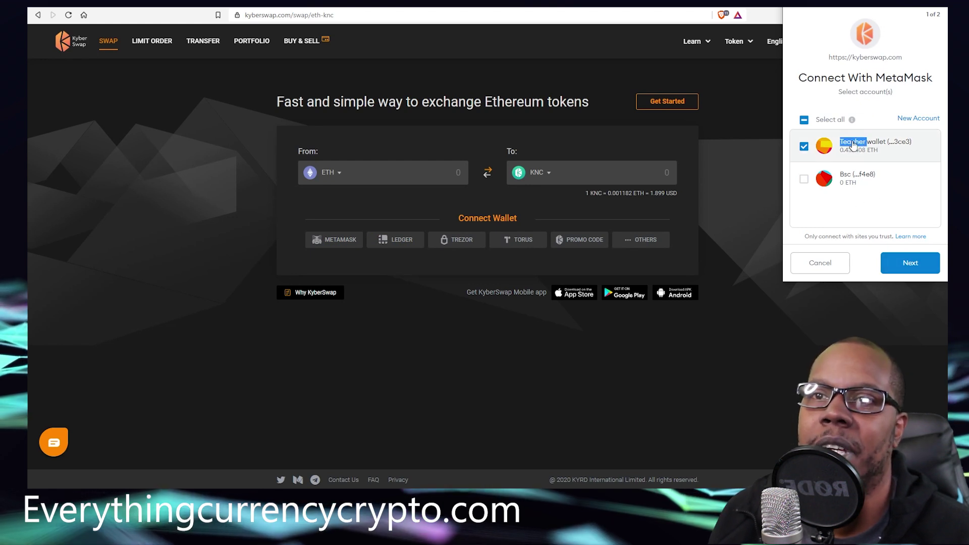
pyautogui.click(916, 265)
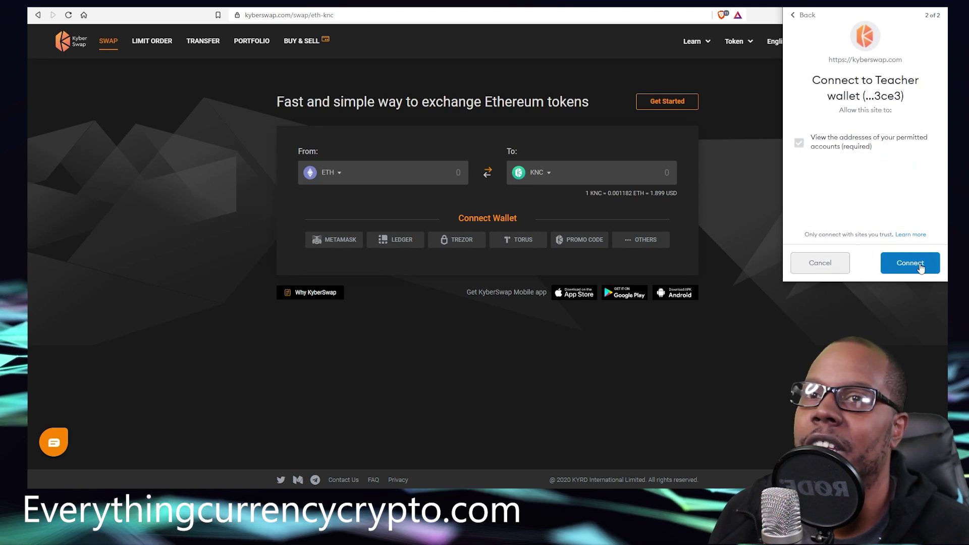
pyautogui.click(917, 267)
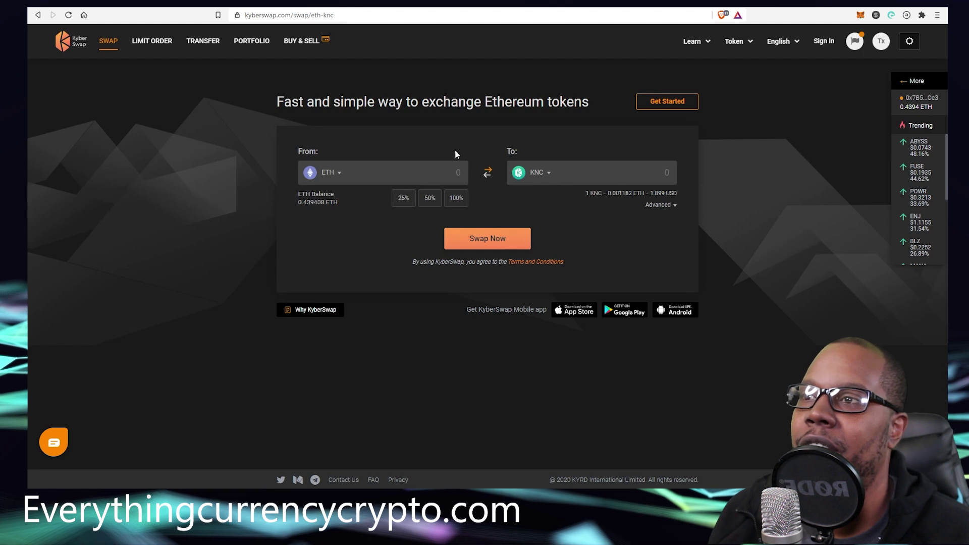
pyautogui.click(860, 14)
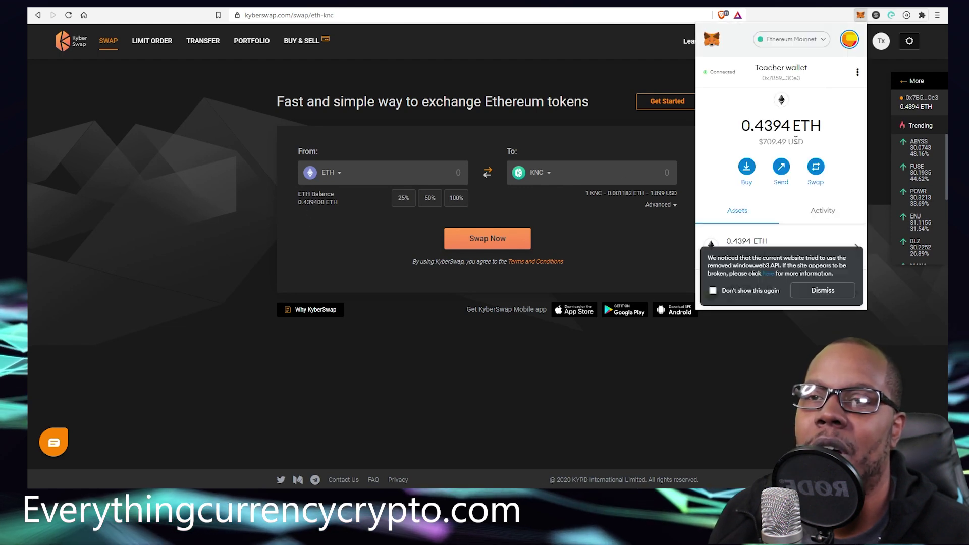
pyautogui.click(322, 227)
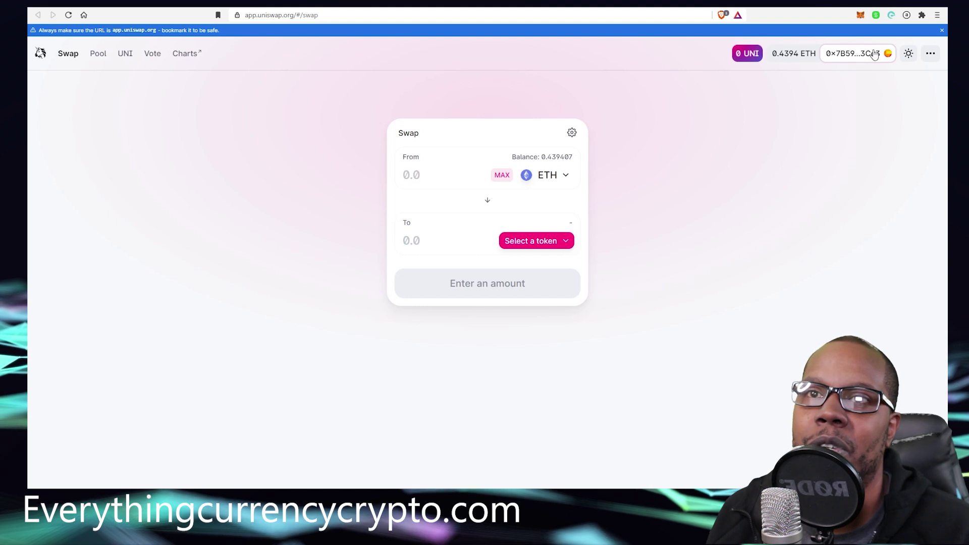
# On Uniswap, check the connected account, then quote a swap of 0.1 ETH into AAVE.
pyautogui.click(858, 53)
pyautogui.click(576, 200)
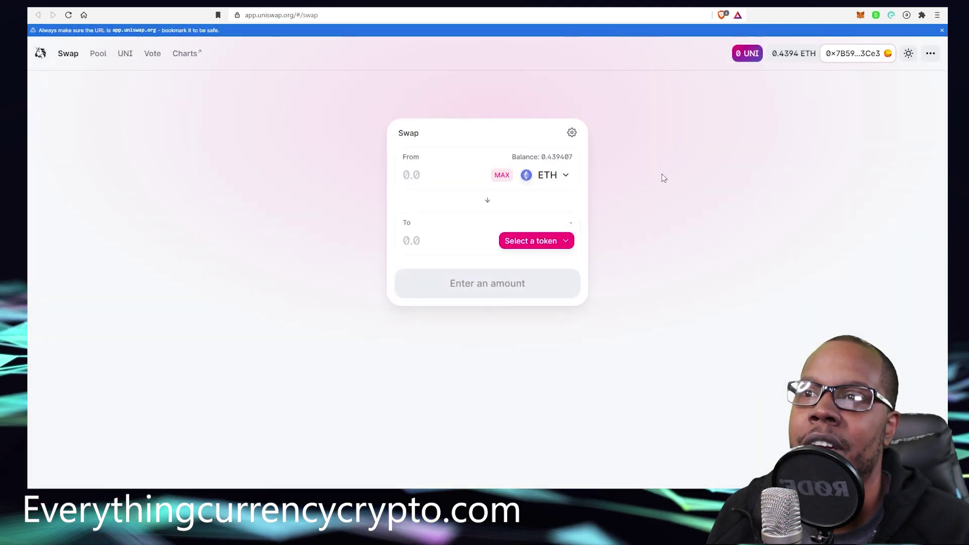
pyautogui.click(569, 241)
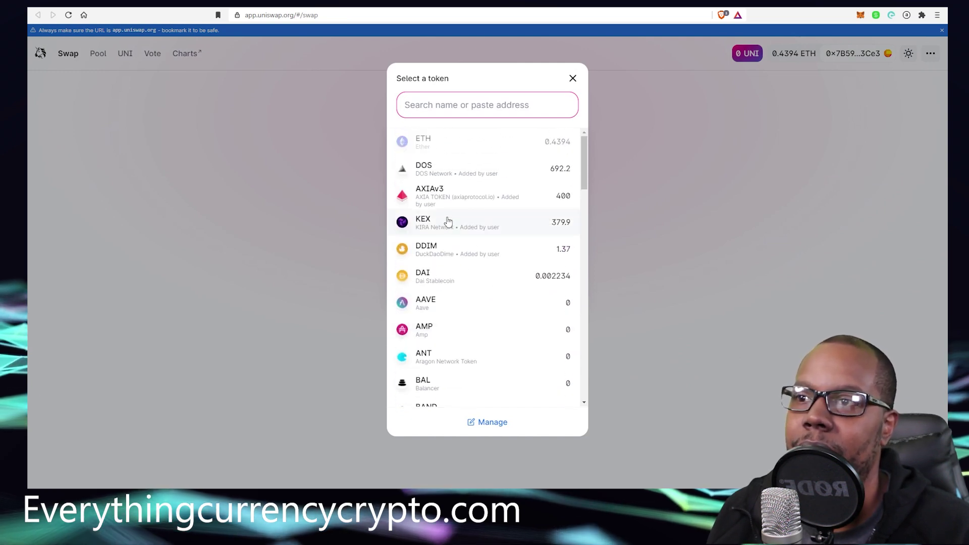
pyautogui.scroll(-3, 434, 303)
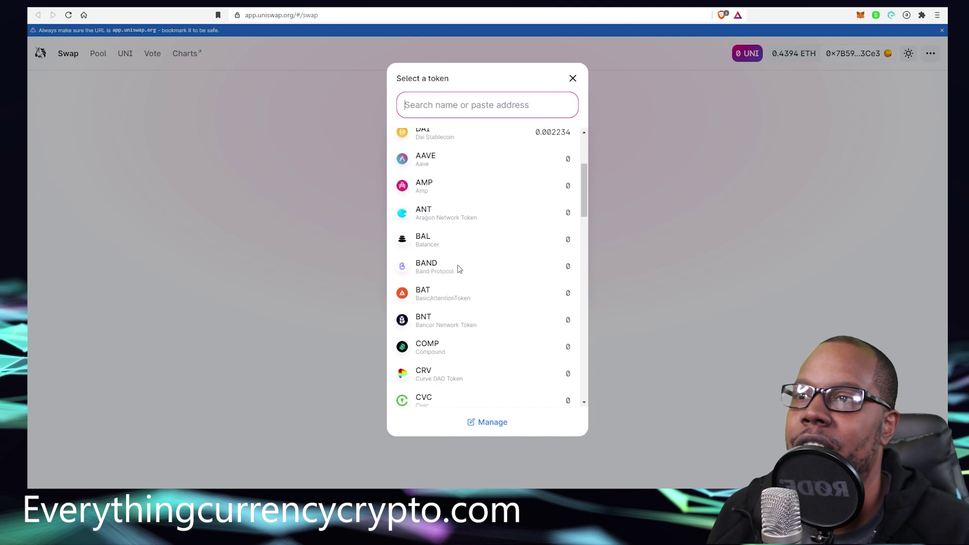
pyautogui.click(442, 161)
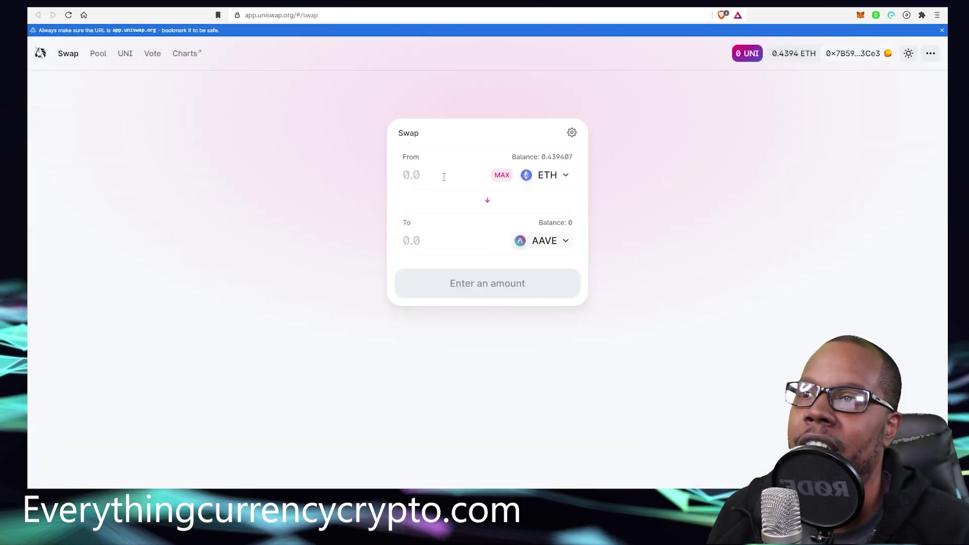
pyautogui.write('.1')
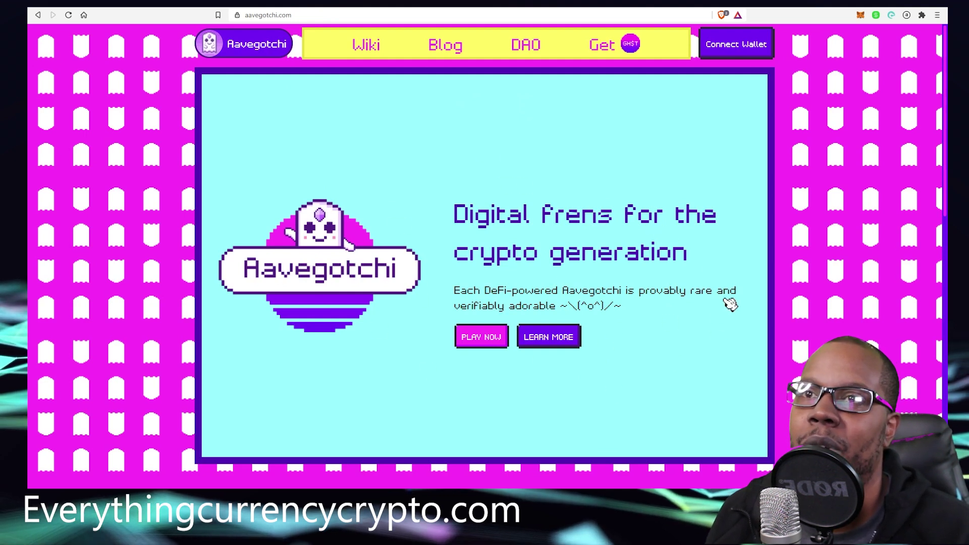
# Connect the MetaMask wallet to Aavegotchi after backing out of the WalletConnect QR option.
pyautogui.click(735, 48)
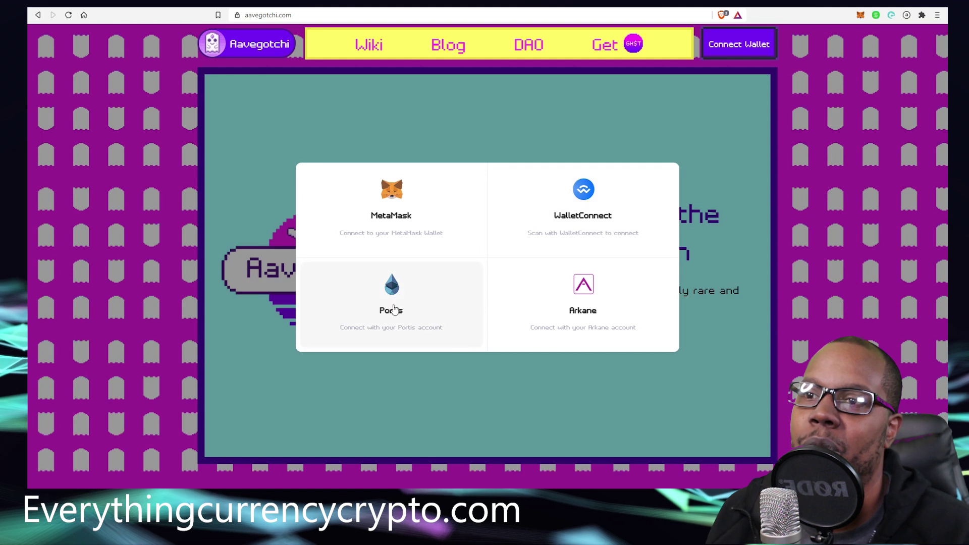
pyautogui.click(581, 198)
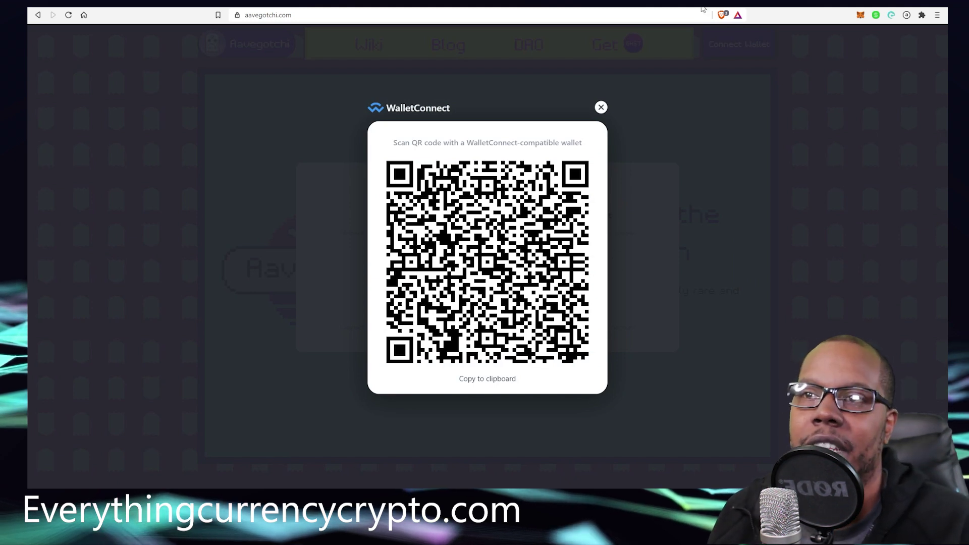
pyautogui.click(602, 108)
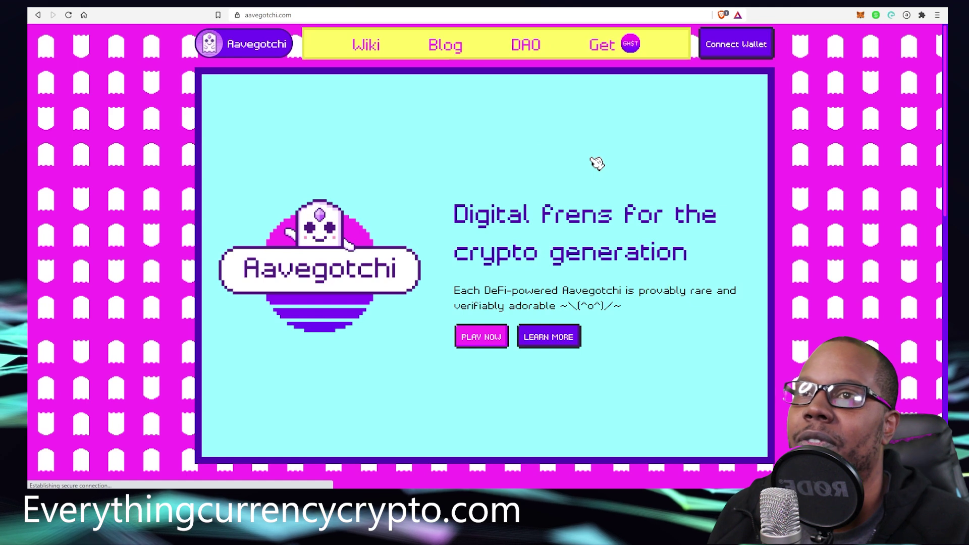
pyautogui.click(747, 46)
pyautogui.click(388, 206)
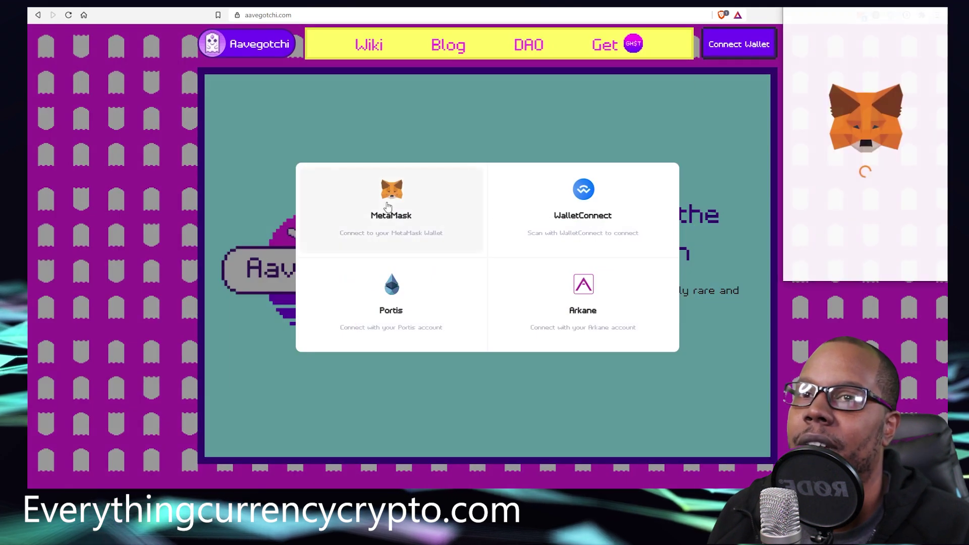
pyautogui.click(900, 268)
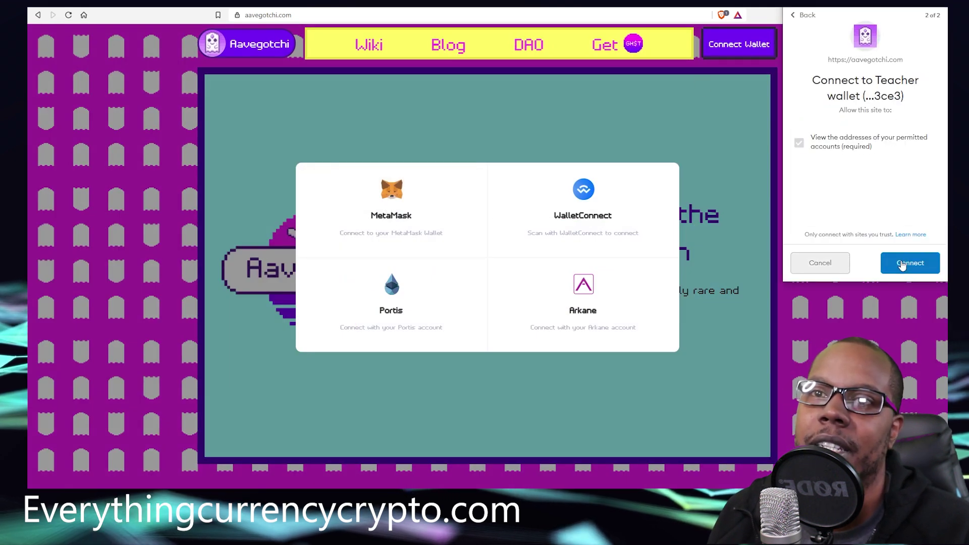
pyautogui.click(903, 265)
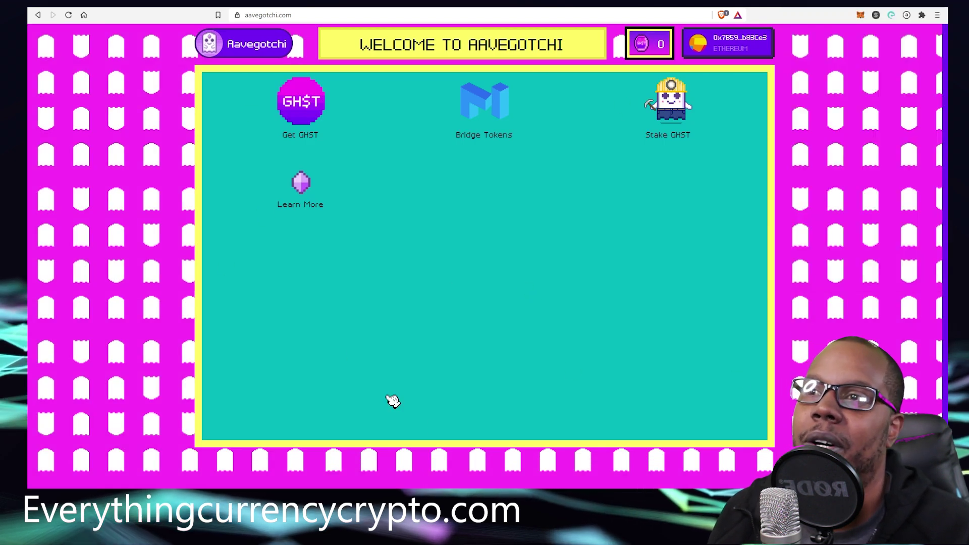
# Browse Aavegotchi's Stake GHST, Get GHST and Bonding Curve pages, dismissing the Quickswap warning.
pyautogui.click(675, 113)
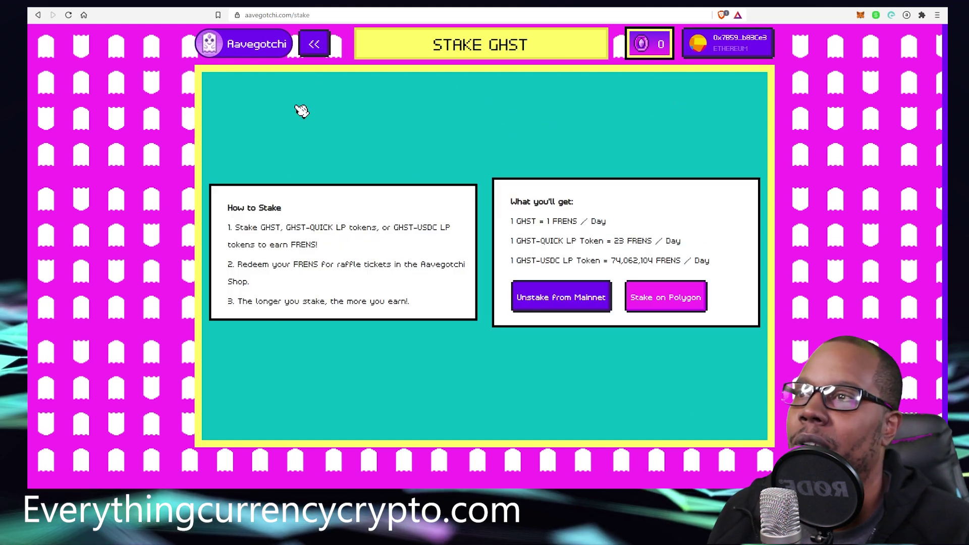
pyautogui.click(229, 46)
pyautogui.click(317, 105)
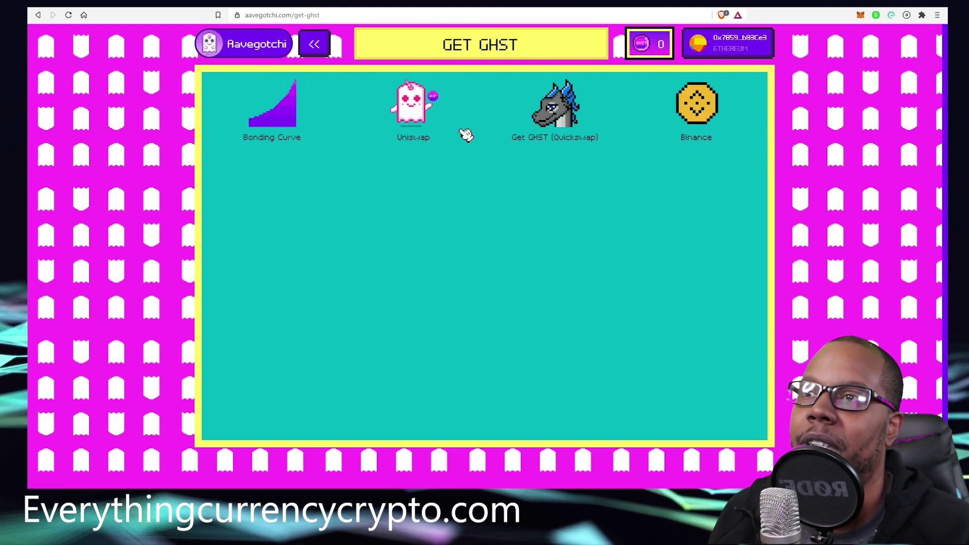
pyautogui.click(559, 114)
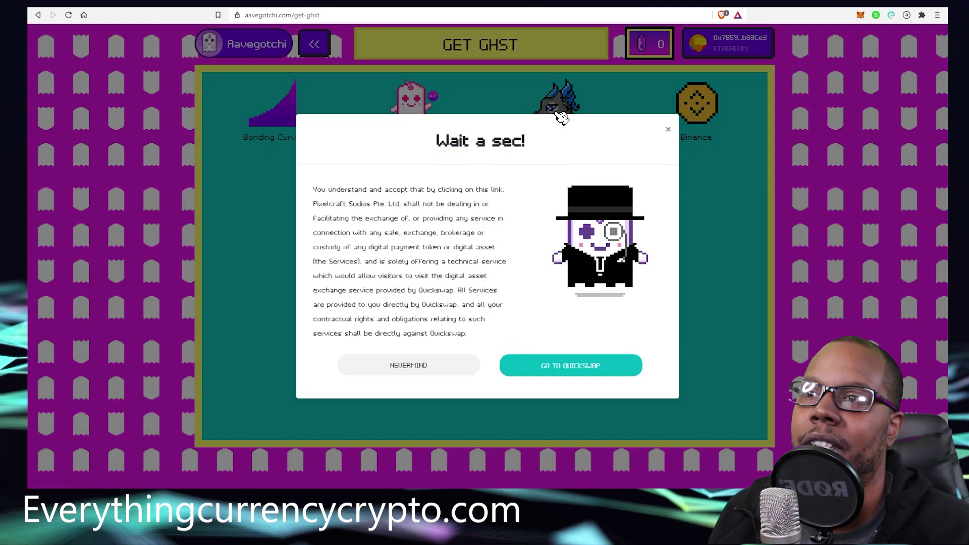
pyautogui.click(664, 133)
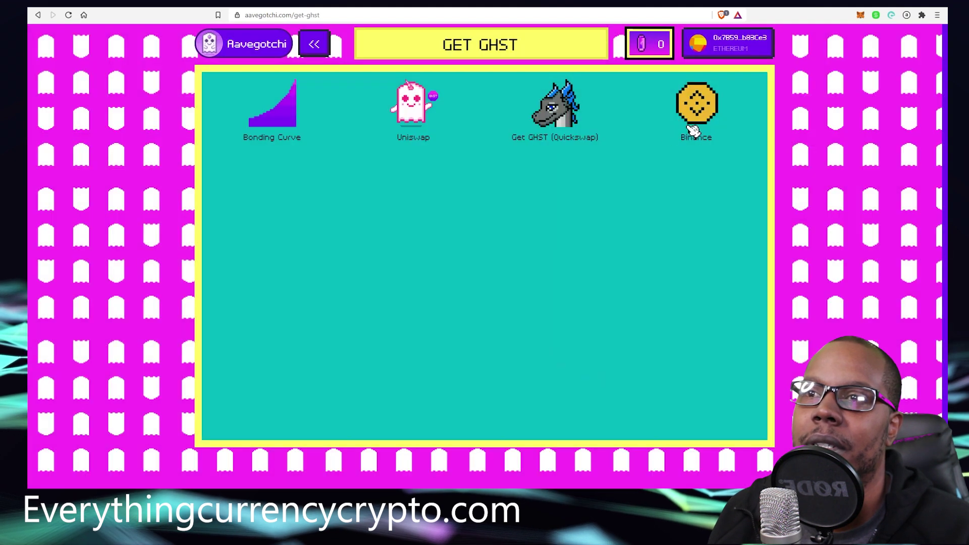
pyautogui.click(254, 127)
pyautogui.click(239, 81)
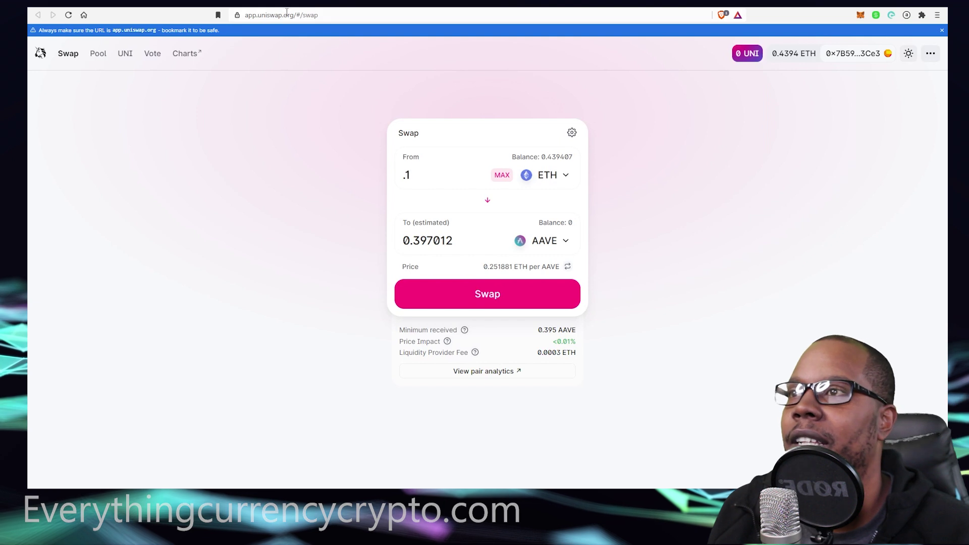
pyautogui.click(286, 15)
# Load the CoinGecko site by typing coingecko and scroll its cryptocurrency price list.
pyautogui.write('coingecko')
pyautogui.press('Return')
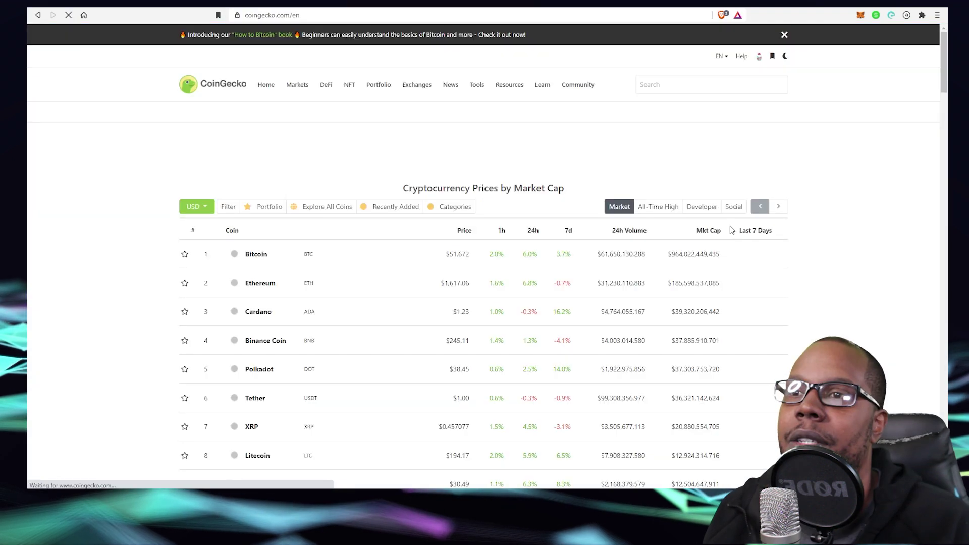
pyautogui.scroll(-5, 461, 398)
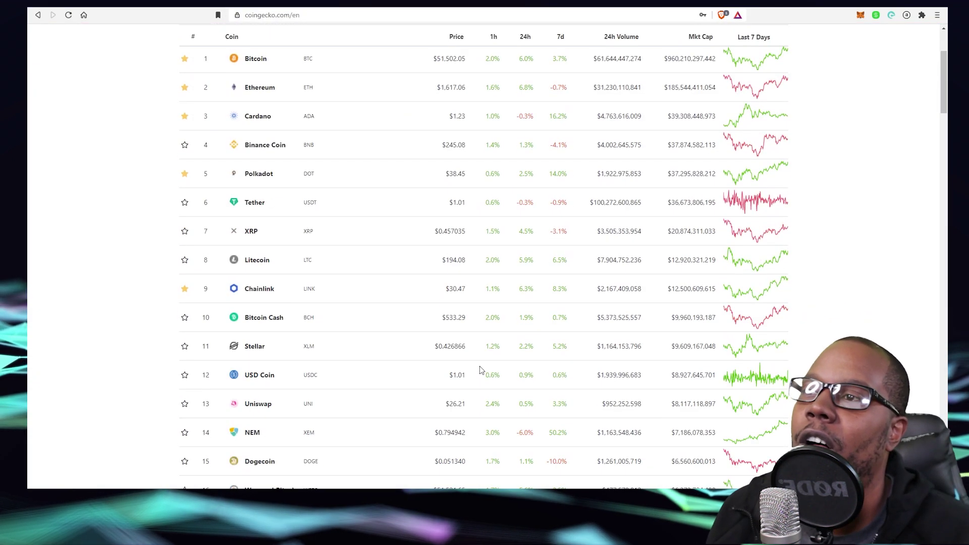
pyautogui.scroll(-2, 459, 359)
pyautogui.scroll(6, 493, 277)
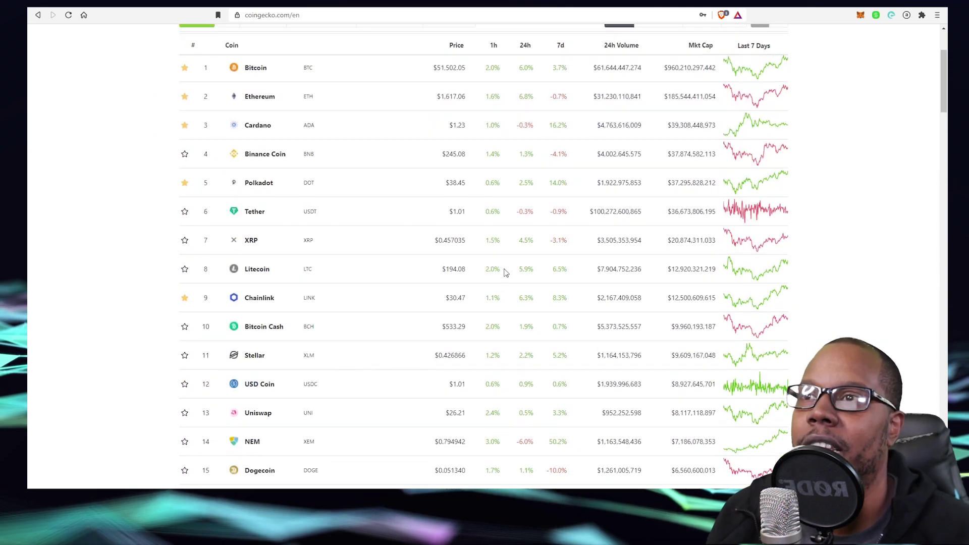
# Open the Top 100 DeFi Coins list and select Aave (AAVE).
pyautogui.click(326, 85)
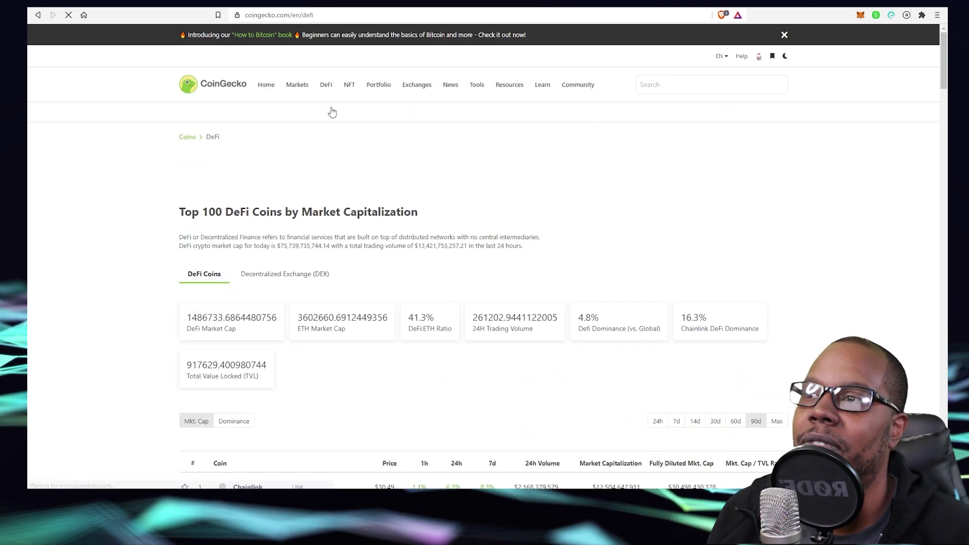
pyautogui.scroll(-4, 437, 323)
pyautogui.scroll(-10, 438, 311)
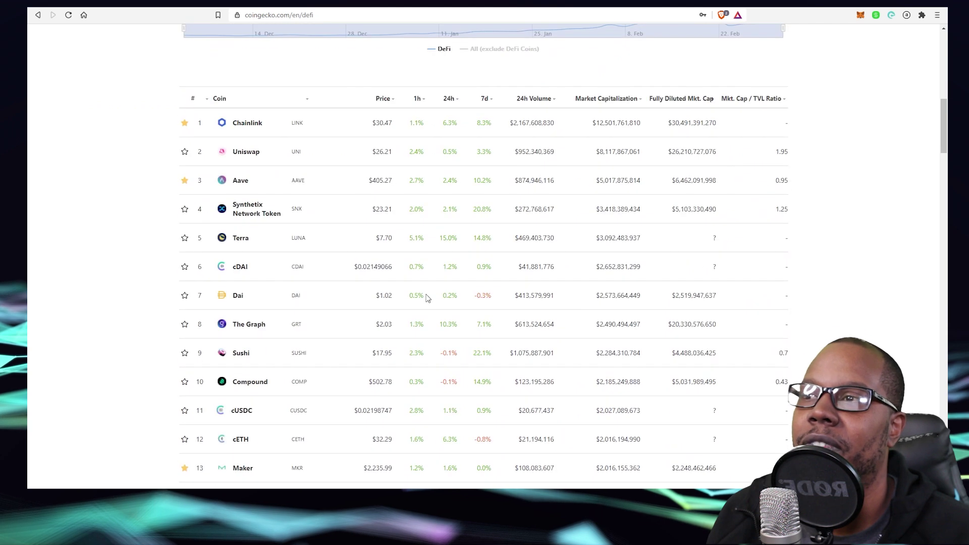
pyautogui.scroll(6, 423, 323)
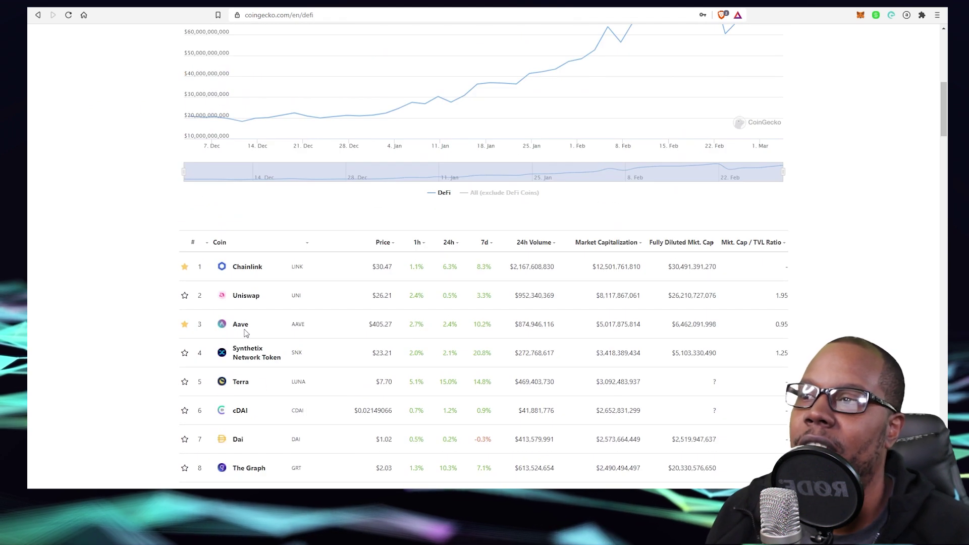
pyautogui.click(241, 325)
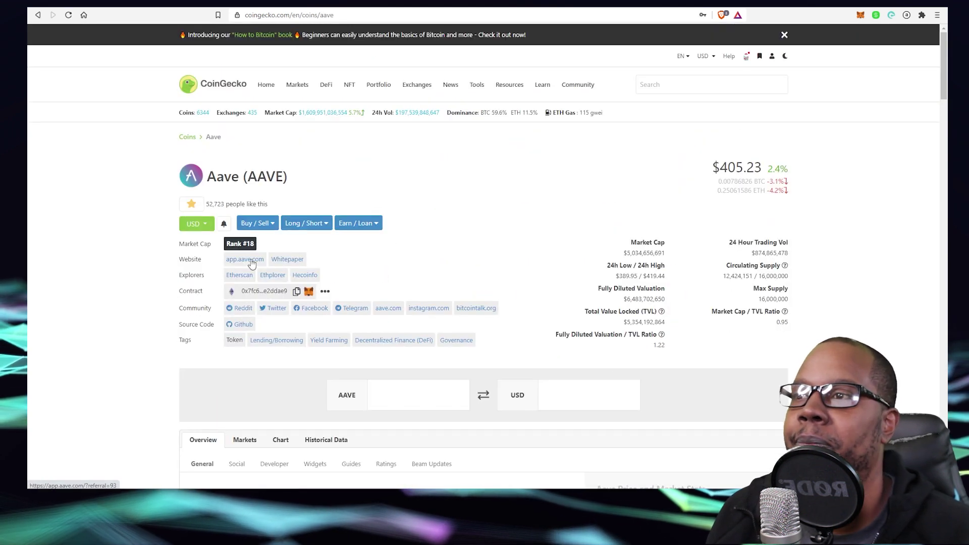
# Go to app.aave.com, scan the V2 Markets table, and bring up the wallet choices.
pyautogui.click(251, 261)
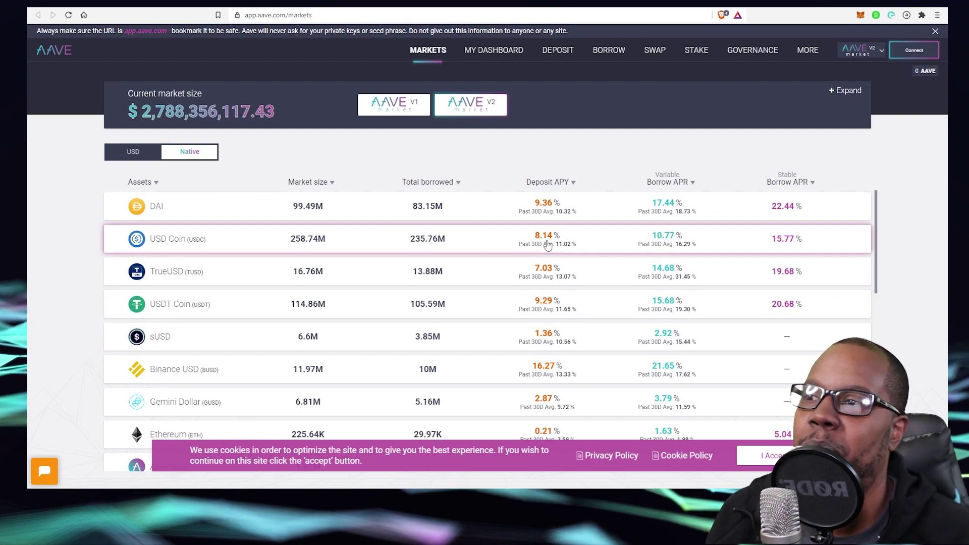
pyautogui.scroll(-1, 542, 283)
pyautogui.scroll(1, 545, 277)
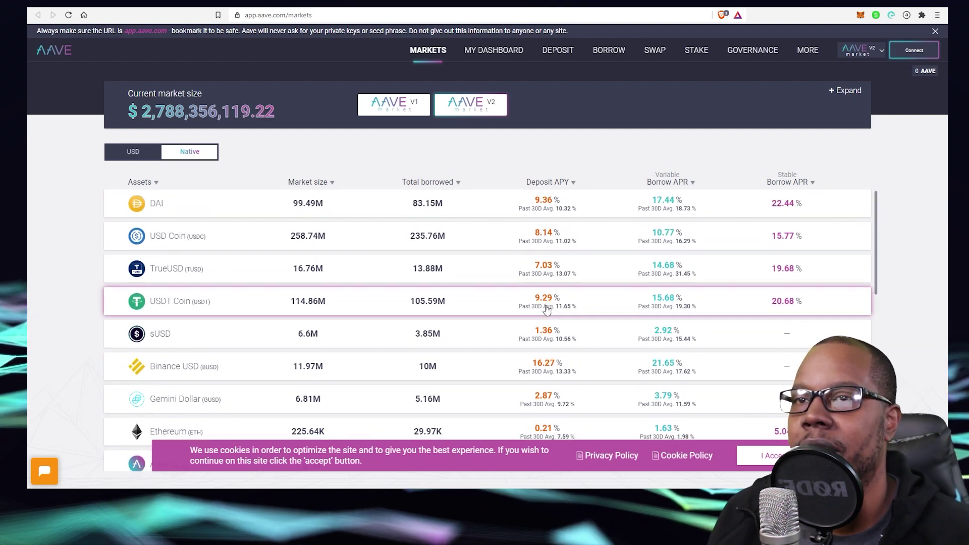
pyautogui.scroll(-3, 757, 263)
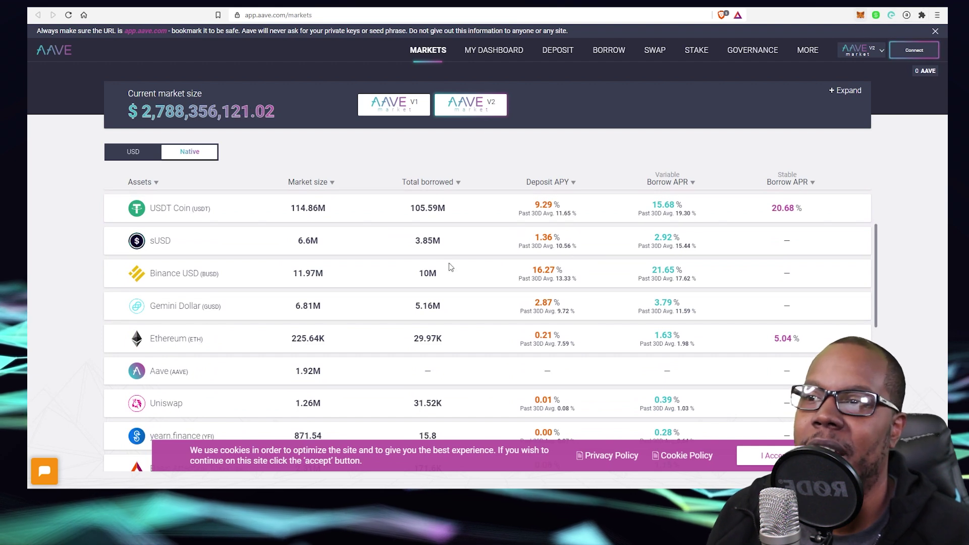
pyautogui.scroll(3, 454, 275)
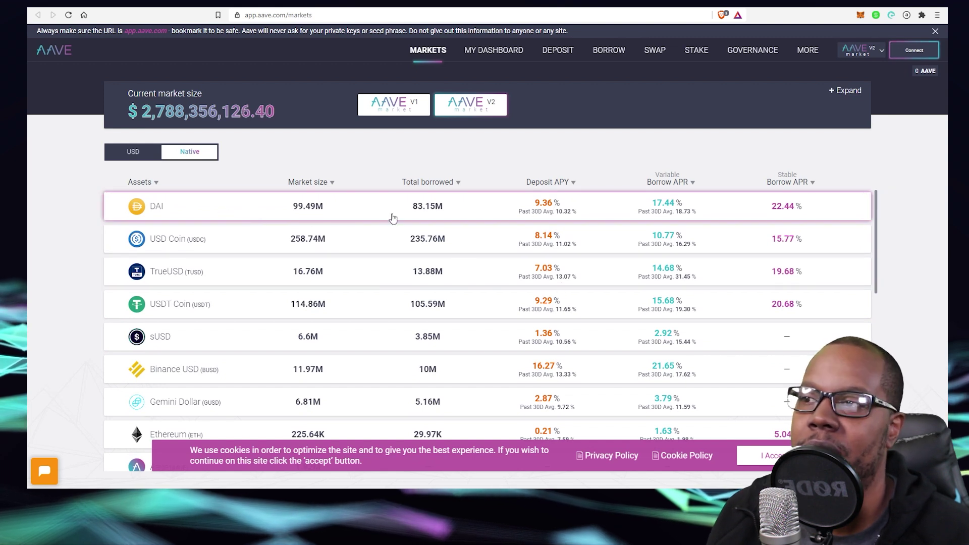
pyautogui.scroll(-3, 419, 309)
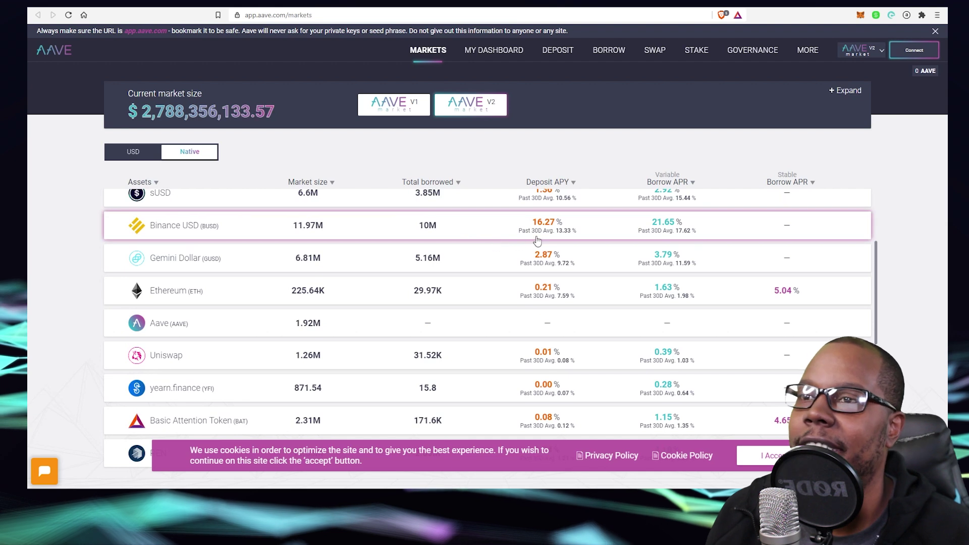
pyautogui.scroll(-5, 555, 303)
pyautogui.scroll(-3, 575, 311)
pyautogui.scroll(12, 578, 288)
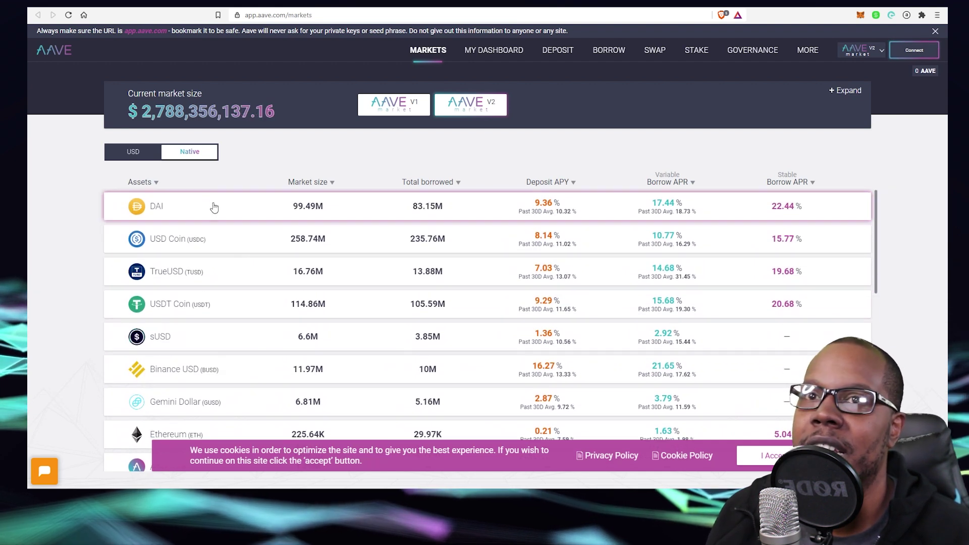
pyautogui.click(914, 51)
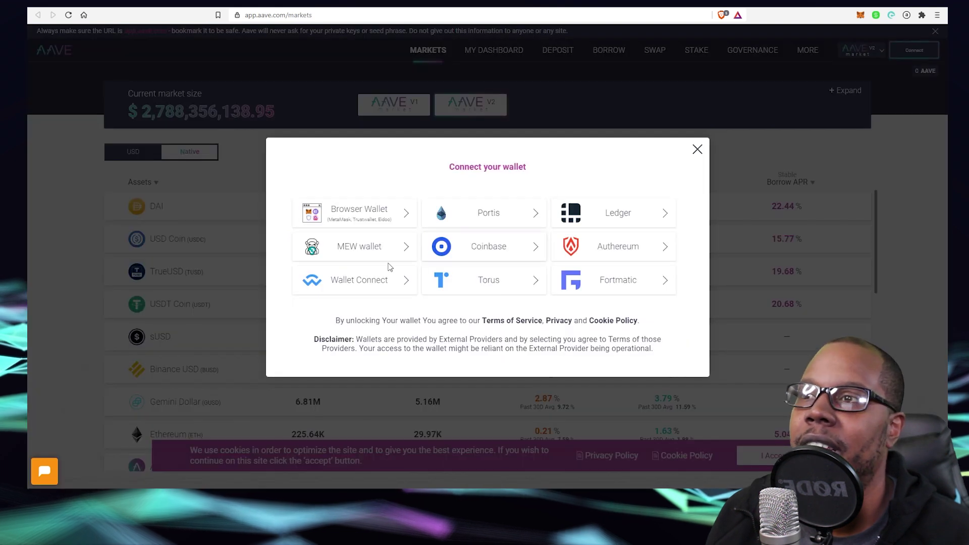
# Connect the Browser Wallet to Aave, then open the Ethereum reserve overview.
pyautogui.click(369, 216)
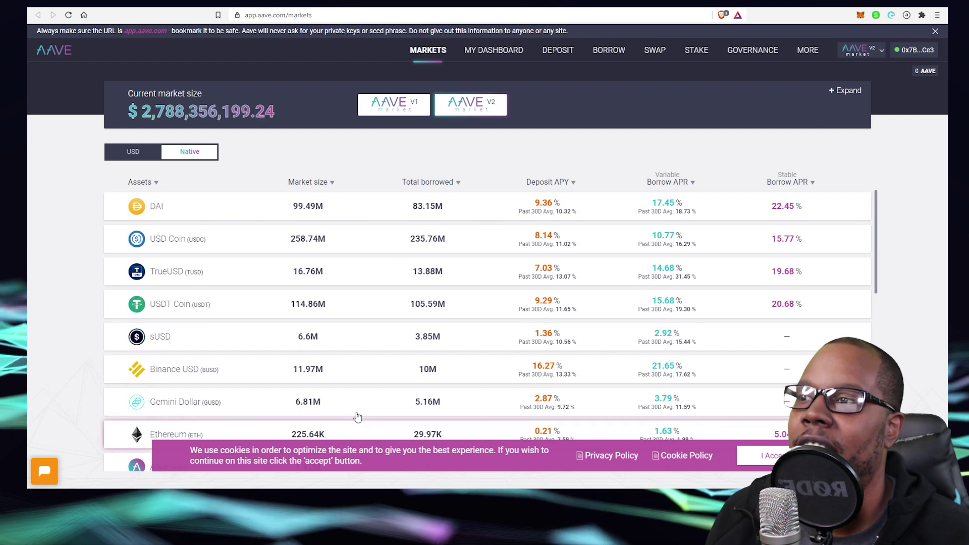
pyautogui.scroll(-5, 333, 330)
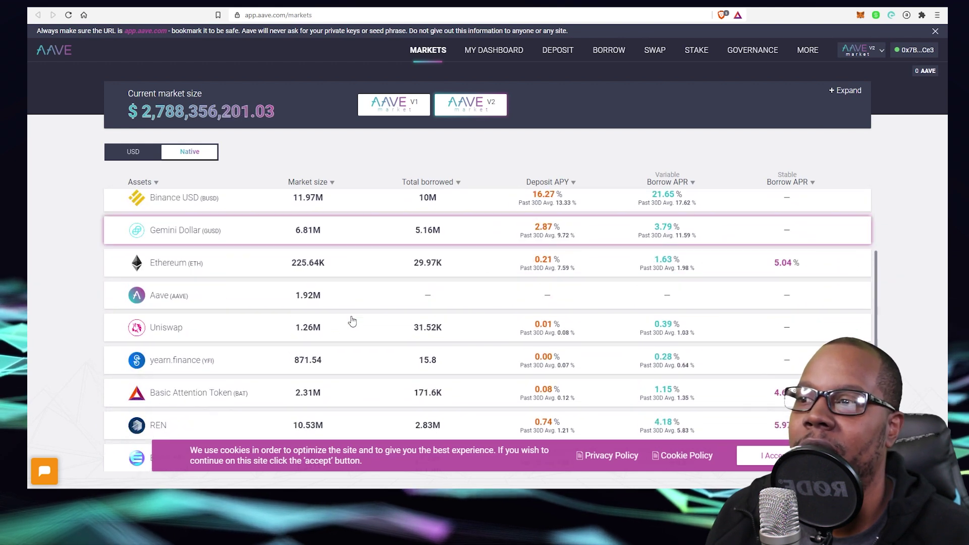
pyautogui.scroll(-4, 362, 327)
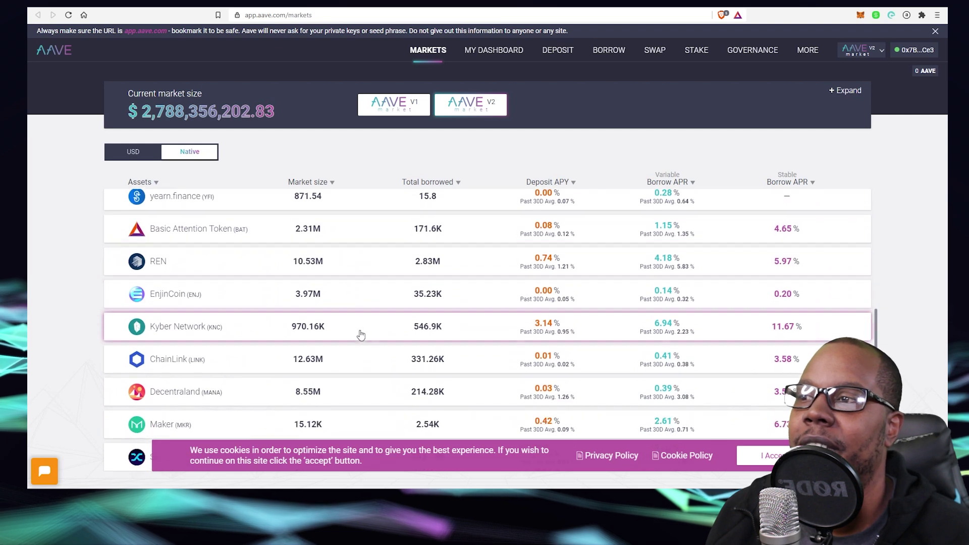
pyautogui.scroll(6, 360, 321)
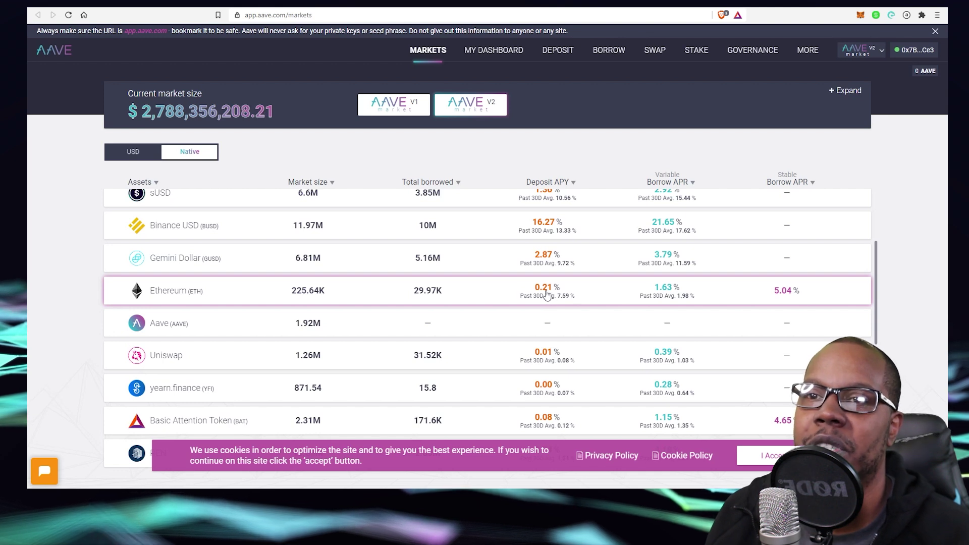
pyautogui.click(239, 290)
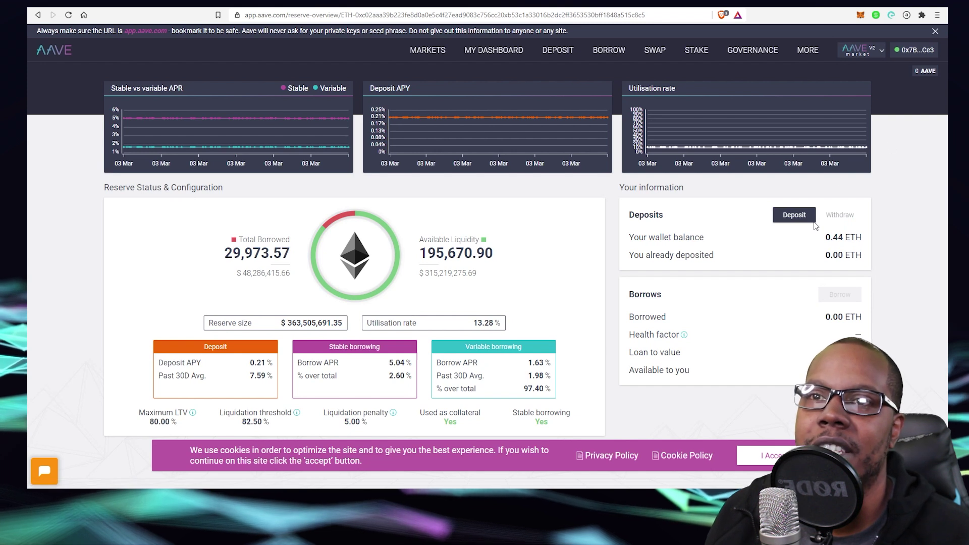
# Dismiss the cookie notice, view the ETH deposit form, then return to the V2 Markets list.
pyautogui.click(797, 455)
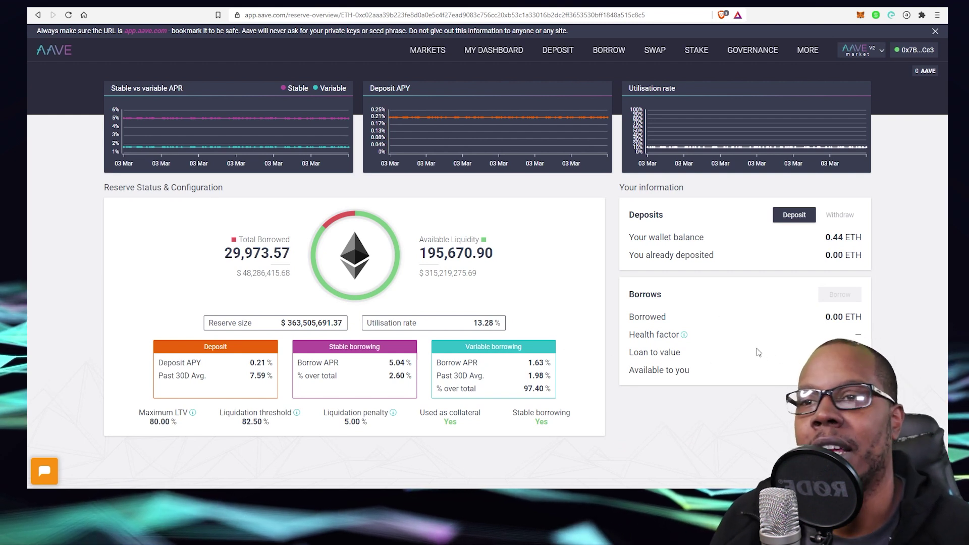
pyautogui.click(794, 215)
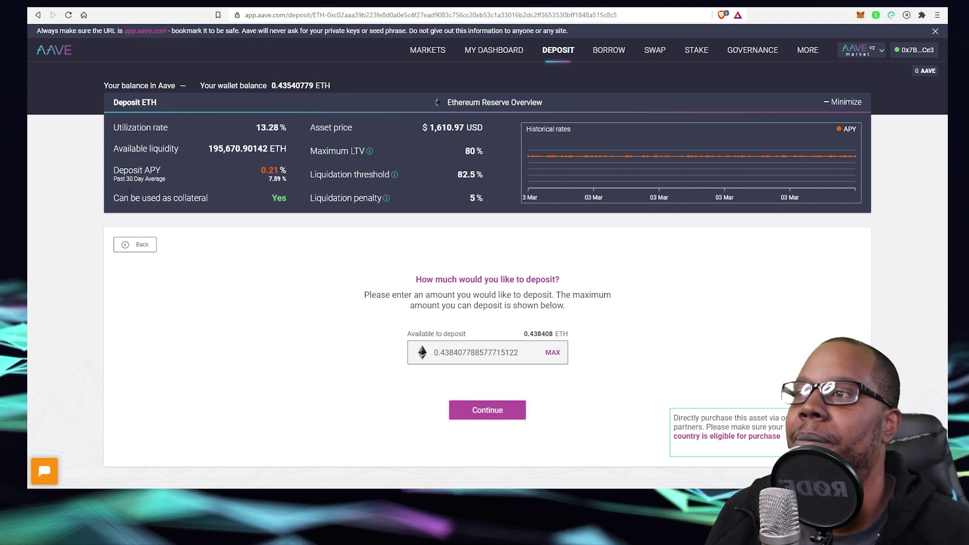
pyautogui.click(125, 244)
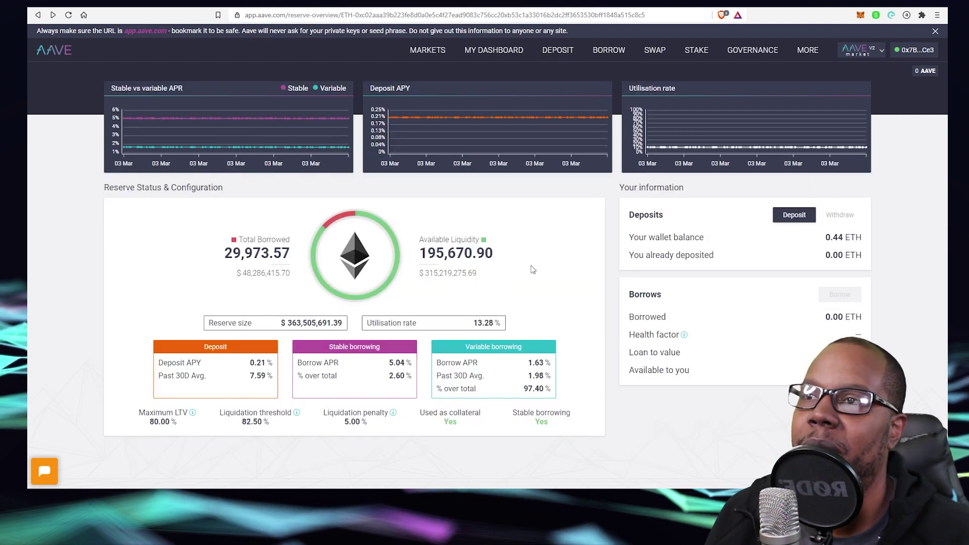
pyautogui.click(38, 15)
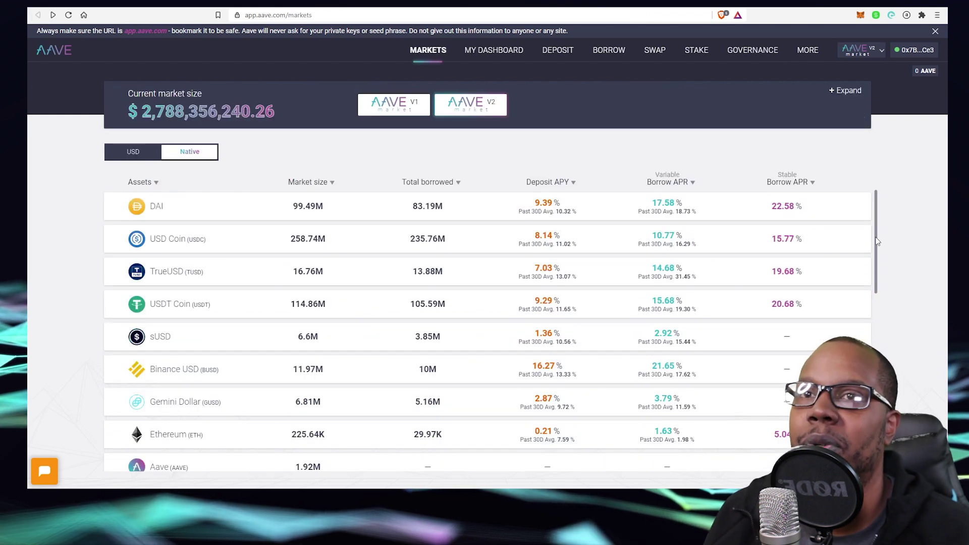
pyautogui.scroll(-3, 665, 294)
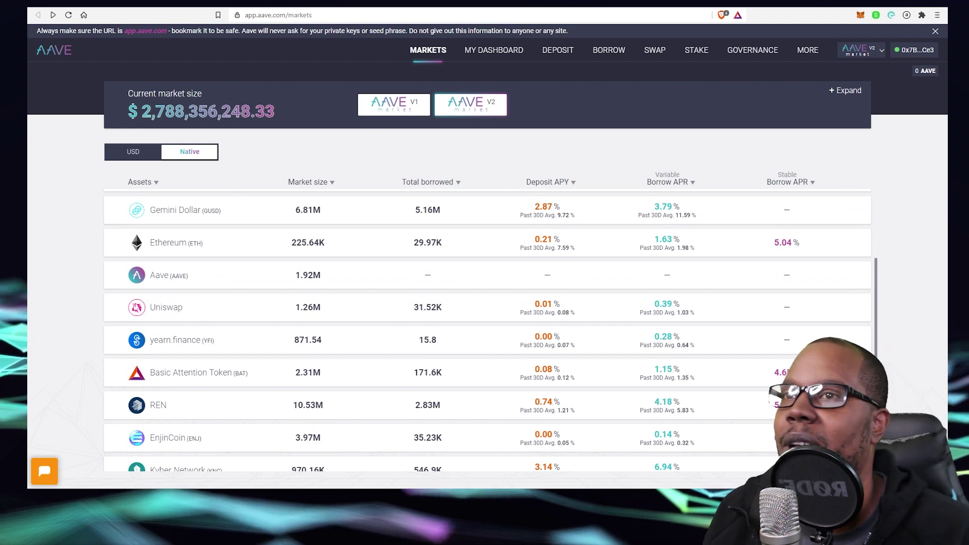
# Switch to the CoinGecko tab and start a coin search from its market-cap ranking.
pyautogui.hotkey('ctrl', 'Tab')
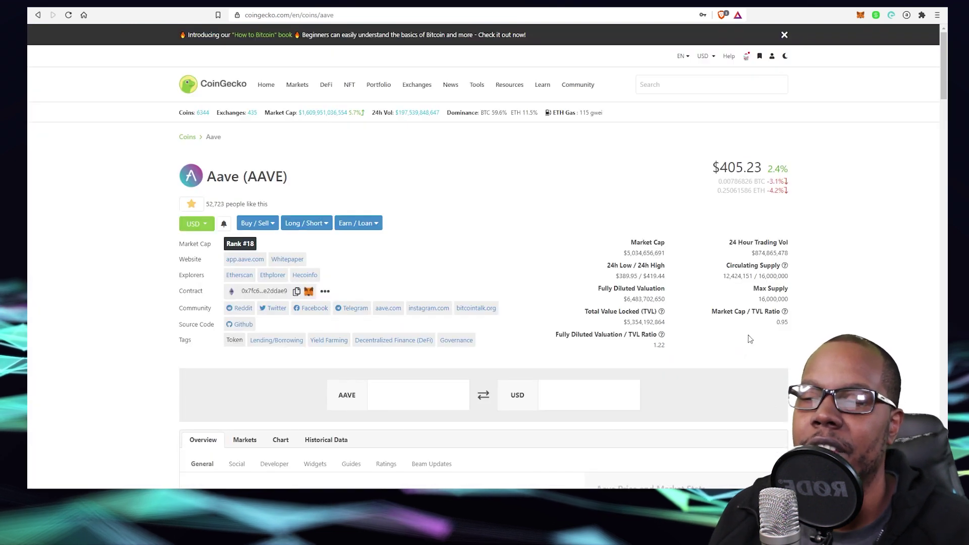
pyautogui.click(204, 87)
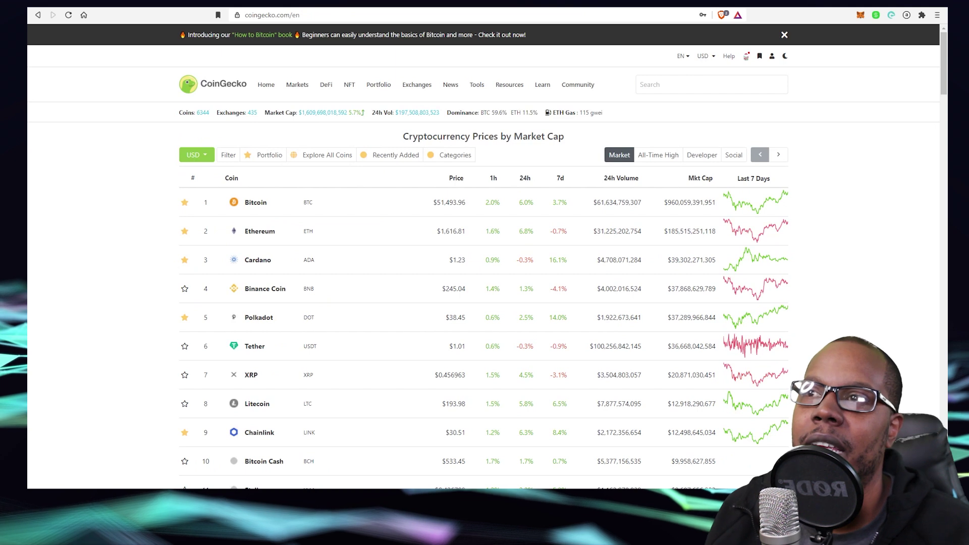
pyautogui.click(730, 87)
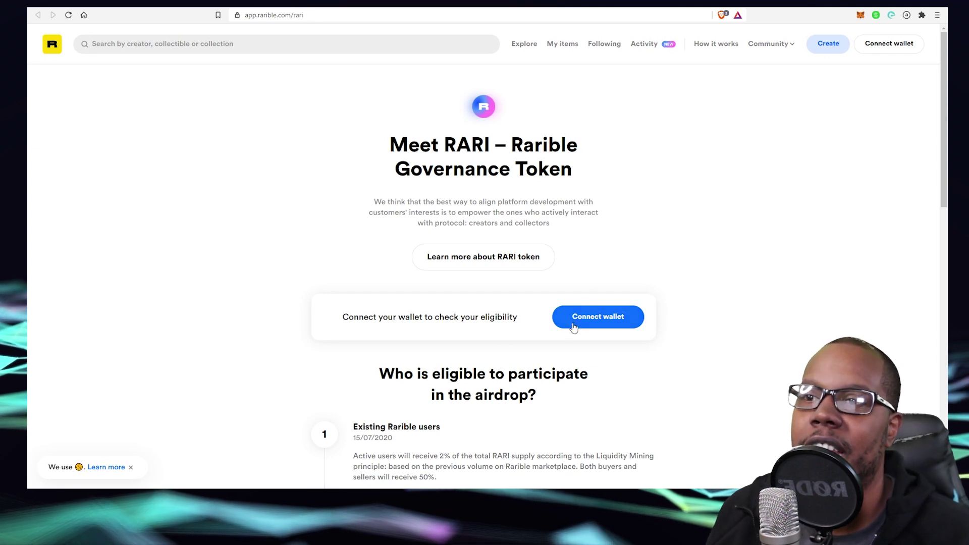
# Open Rarible's Connect wallet options listing Metamask, Fortmatic, WalletConnect, WalletLink and MyEtherWallet.
pyautogui.scroll(-6, 641, 369)
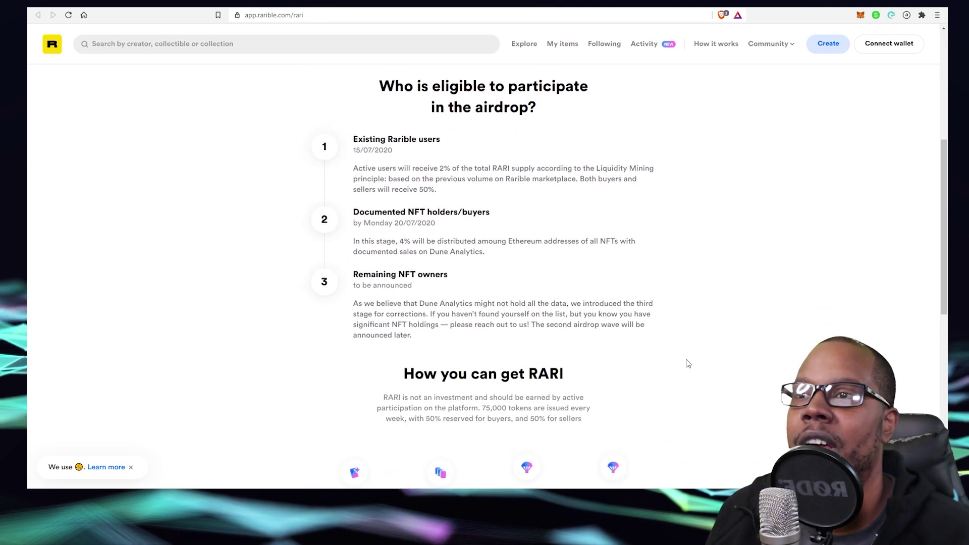
pyautogui.scroll(6, 505, 328)
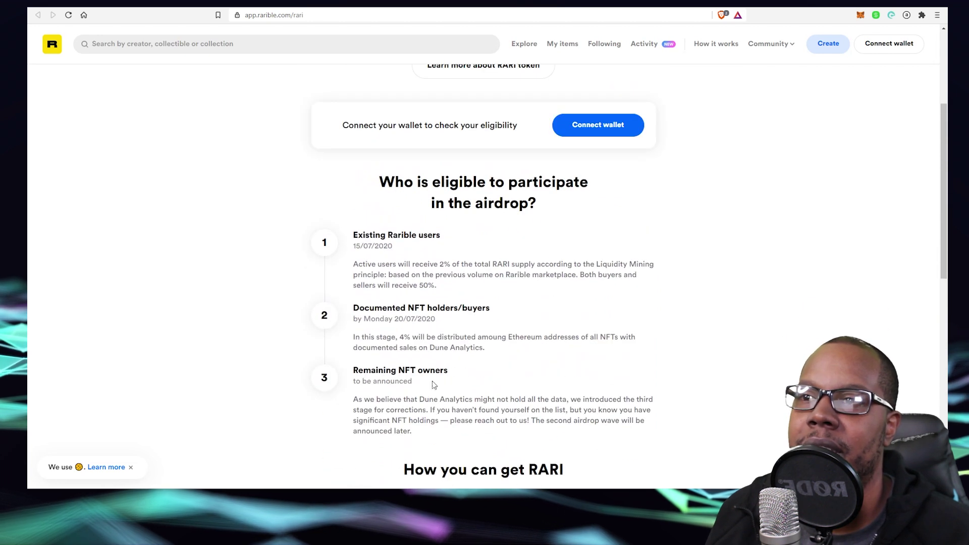
pyautogui.scroll(1, 519, 291)
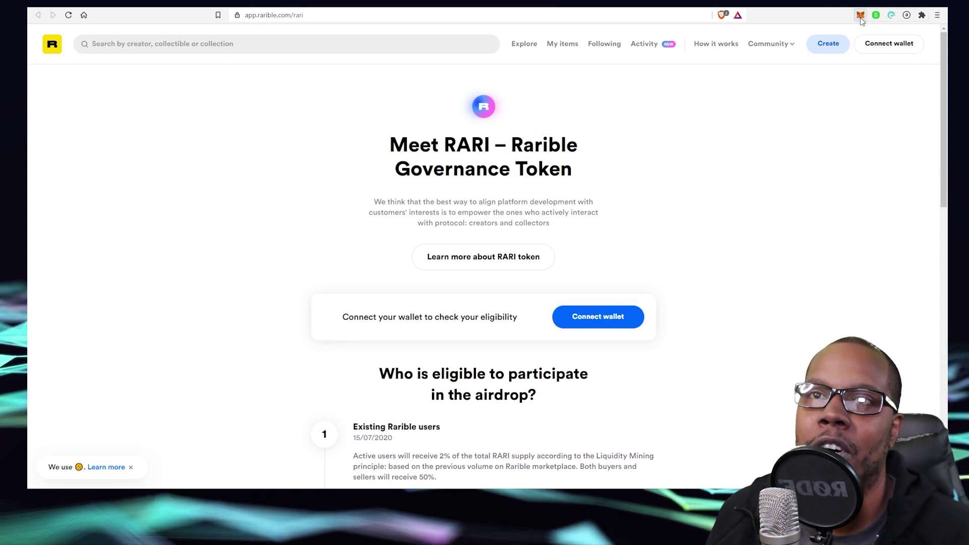
pyautogui.click(877, 47)
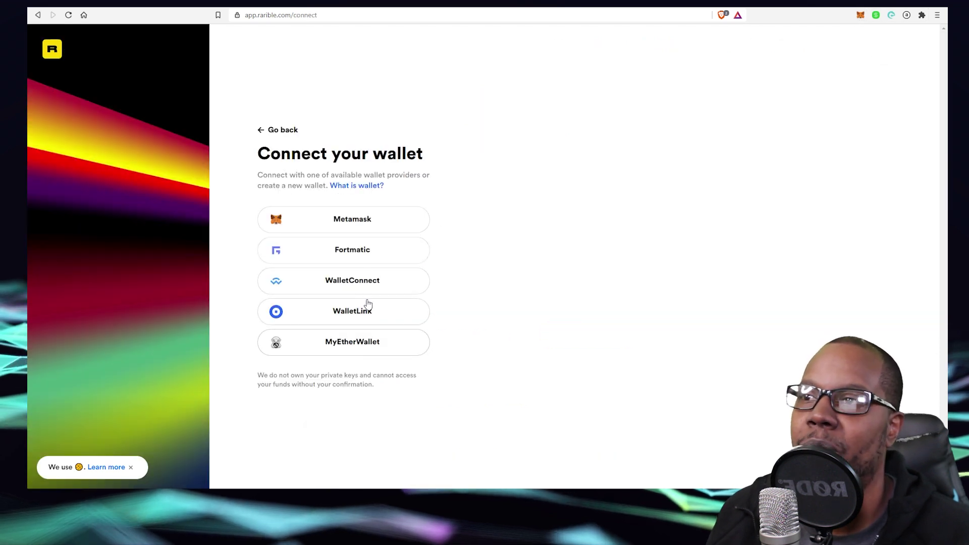
# Connect MetaMask to Rarible, glance at the Create collectible page, then go back.
pyautogui.click(378, 219)
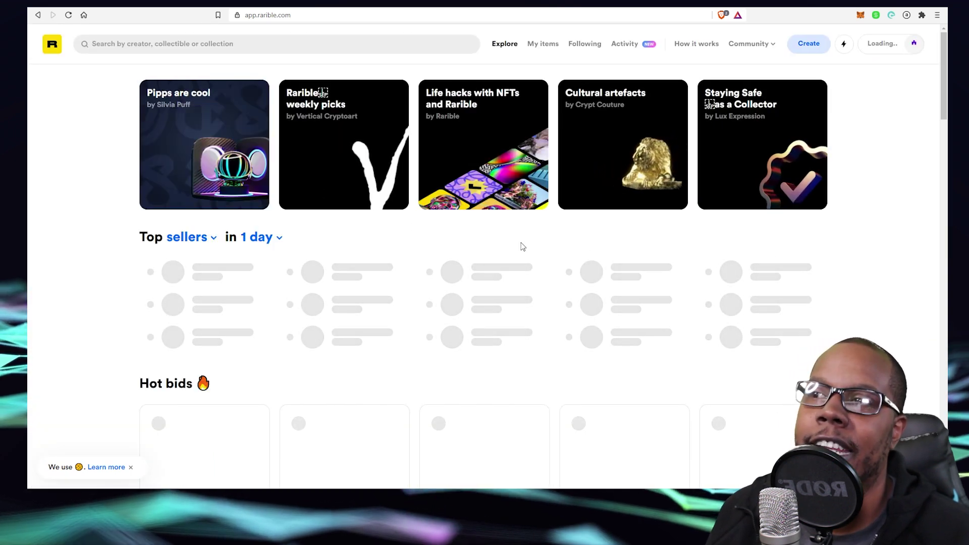
pyautogui.scroll(-3, 251, 253)
pyautogui.scroll(2, 563, 266)
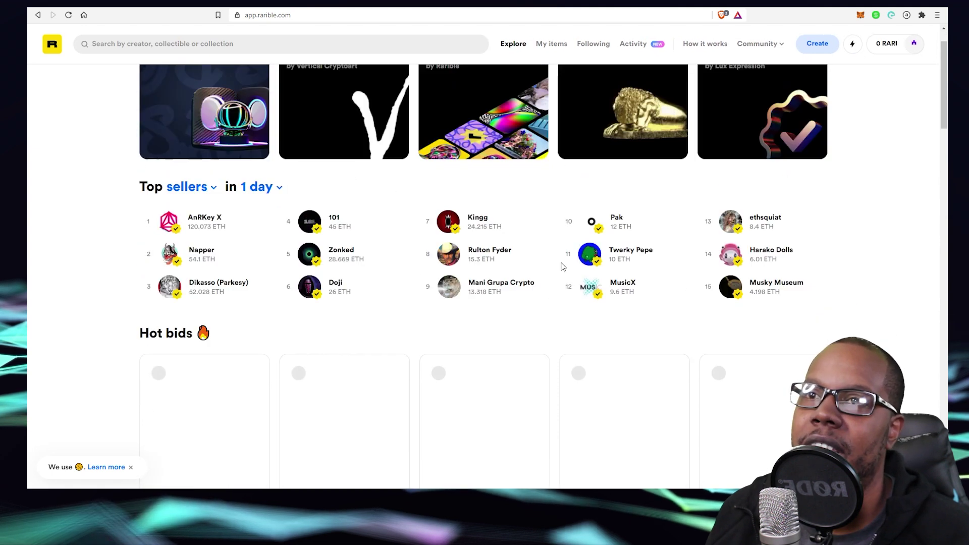
pyautogui.scroll(1, 562, 266)
pyautogui.click(809, 46)
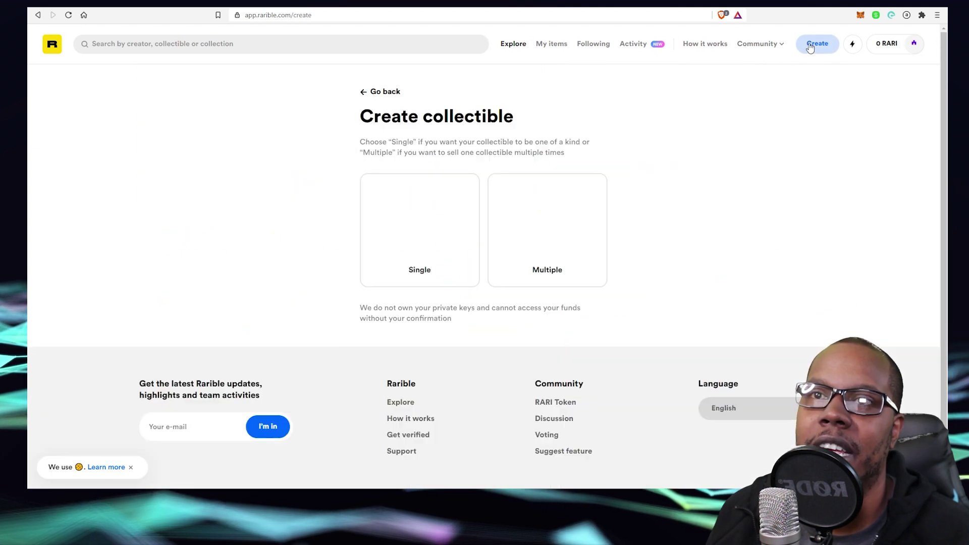
pyautogui.click(362, 97)
# View the clean#boi artwork from Hot bids, then return to the Rarible home page.
pyautogui.scroll(-4, 550, 329)
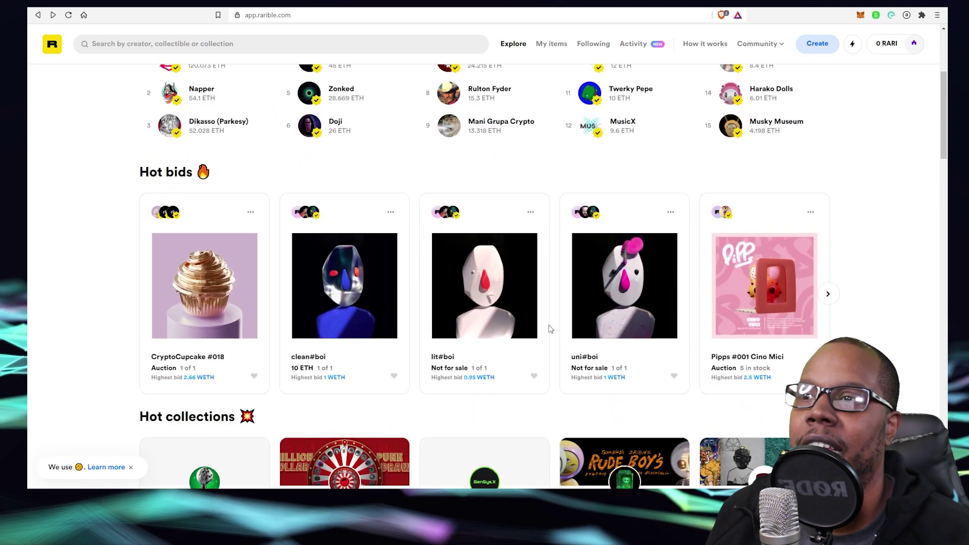
pyautogui.click(352, 258)
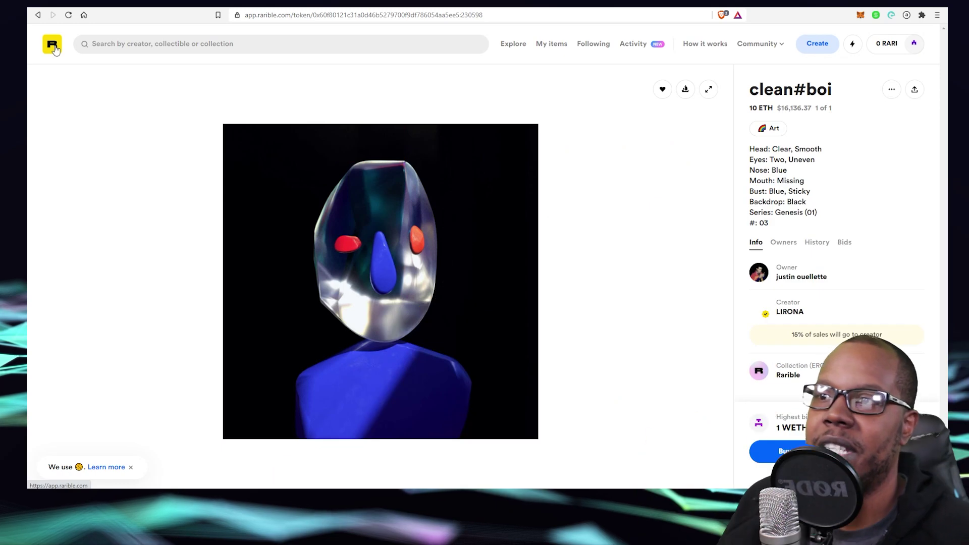
pyautogui.click(53, 45)
pyautogui.scroll(-8, 525, 286)
pyautogui.scroll(-10, 618, 352)
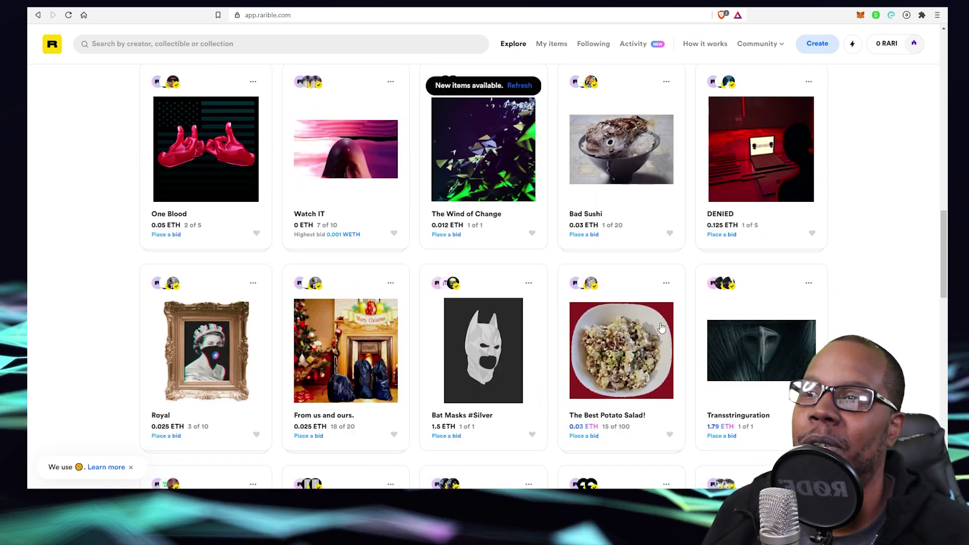
pyautogui.scroll(10, 661, 327)
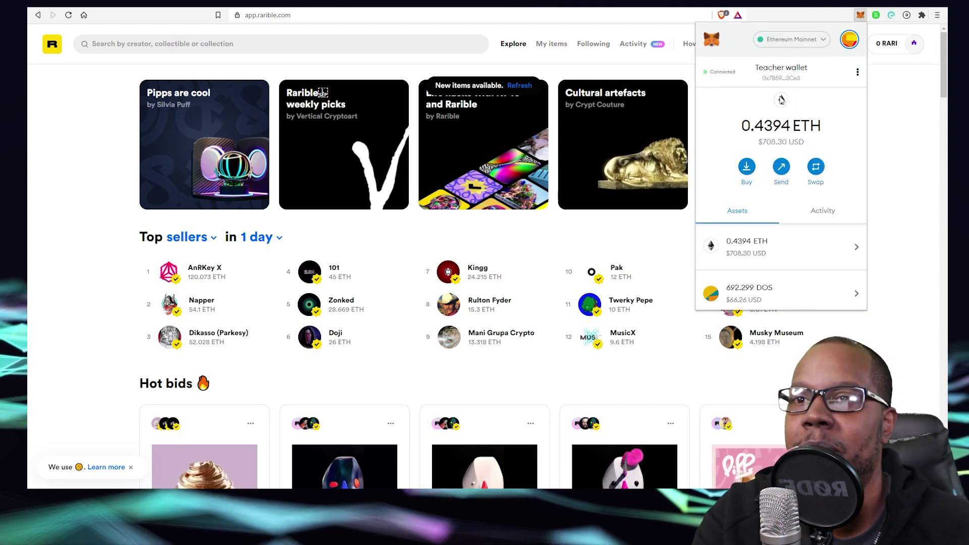
pyautogui.click(891, 354)
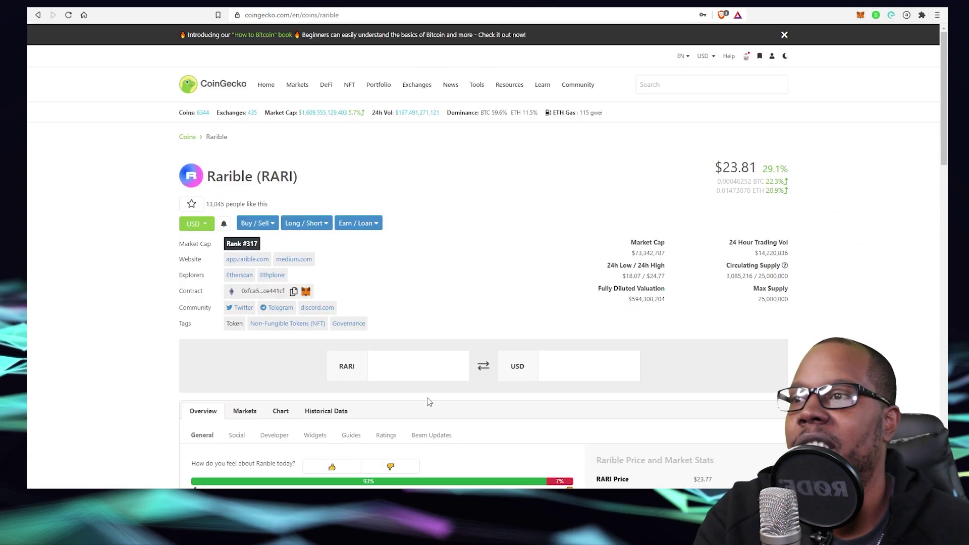
# Open CoinGecko's Coins ranking and scroll through it past Tether at $1.01 and XRP.
pyautogui.scroll(-4, 426, 401)
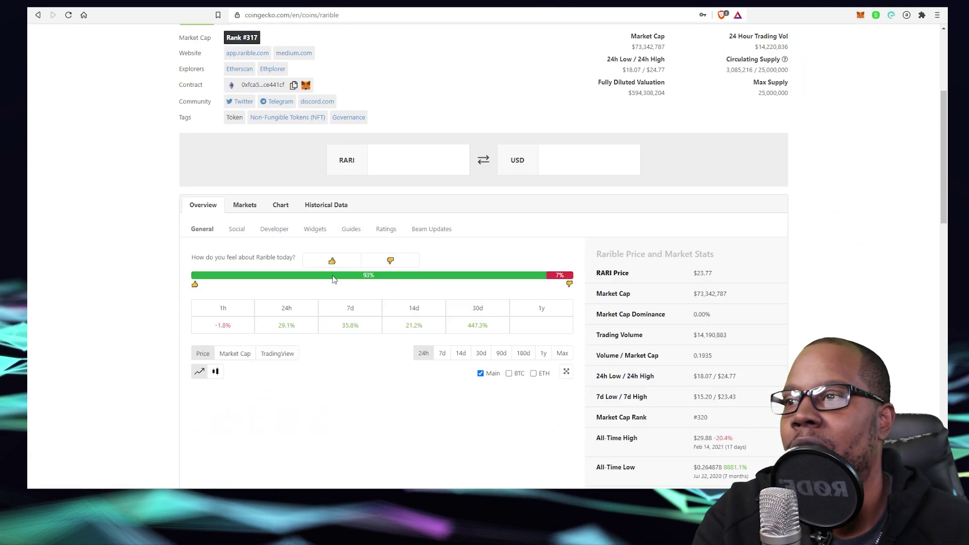
pyautogui.scroll(4, 511, 381)
pyautogui.click(187, 137)
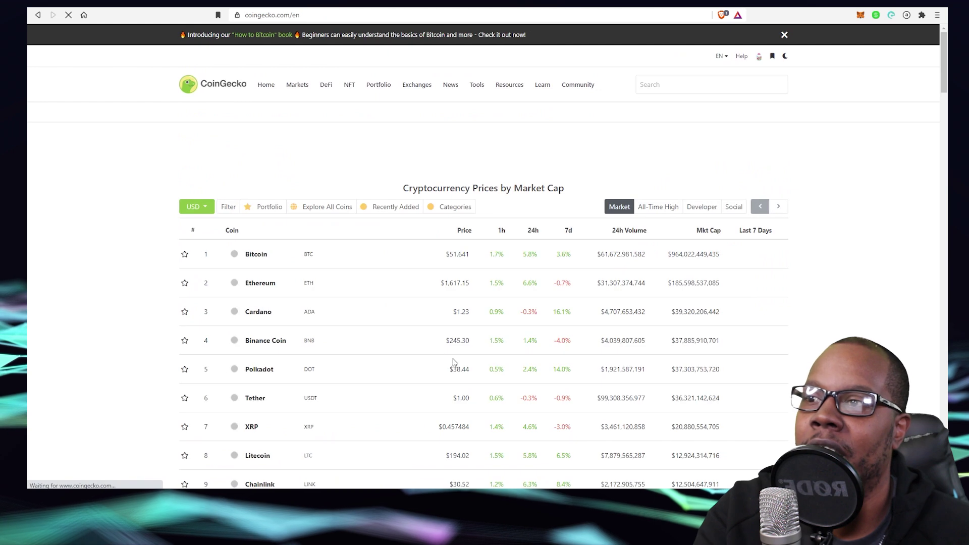
pyautogui.scroll(-8, 288, 362)
pyautogui.scroll(-3, 383, 363)
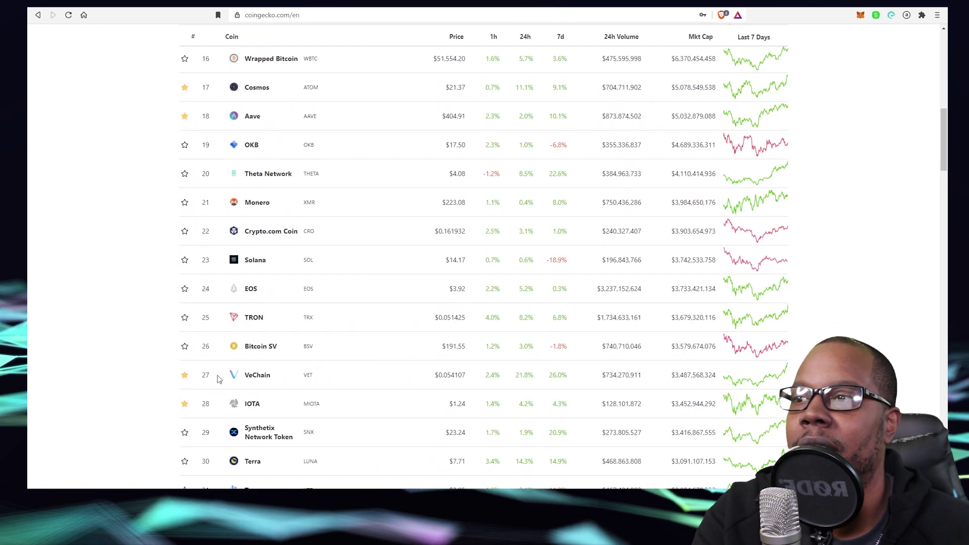
pyautogui.scroll(-10, 332, 392)
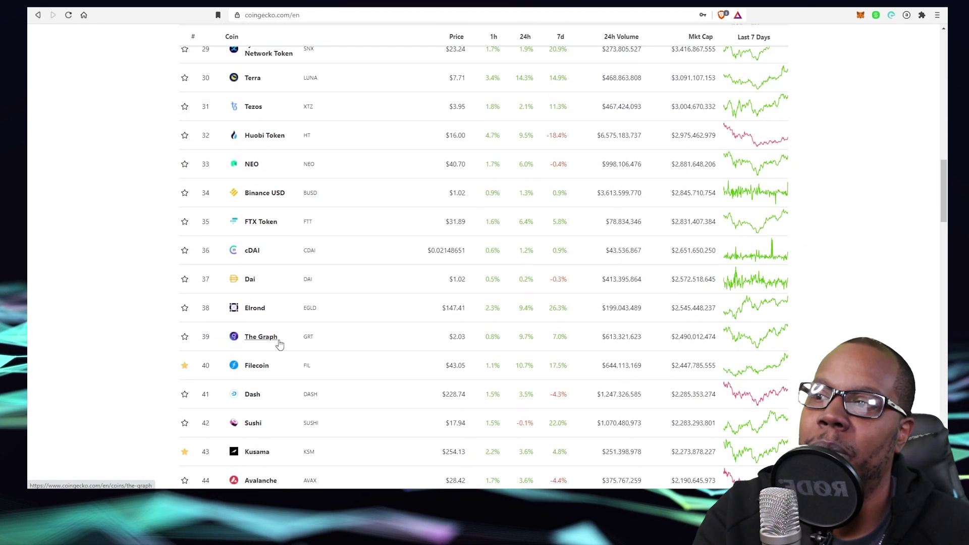
pyautogui.scroll(-3, 281, 351)
pyautogui.scroll(-3, 361, 449)
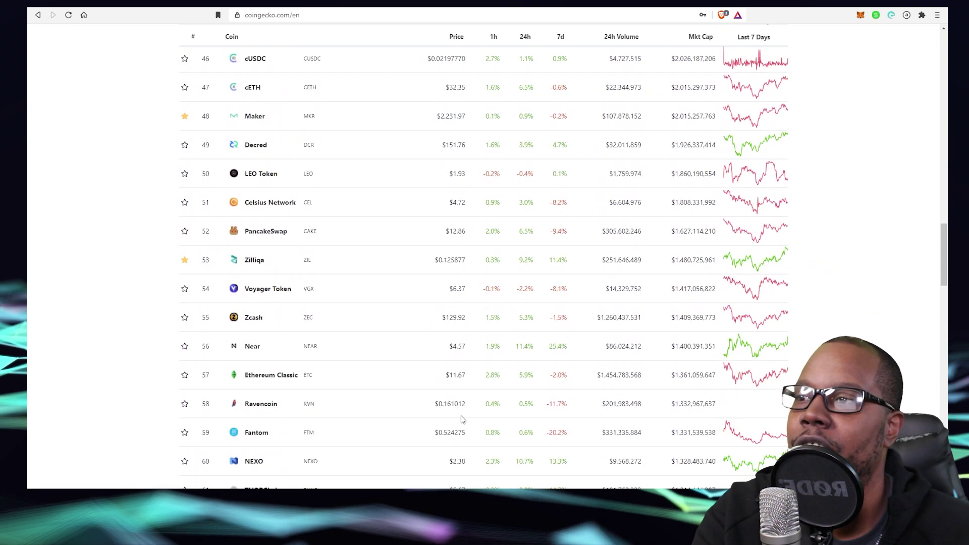
pyautogui.scroll(-5, 286, 414)
pyautogui.scroll(20, 288, 409)
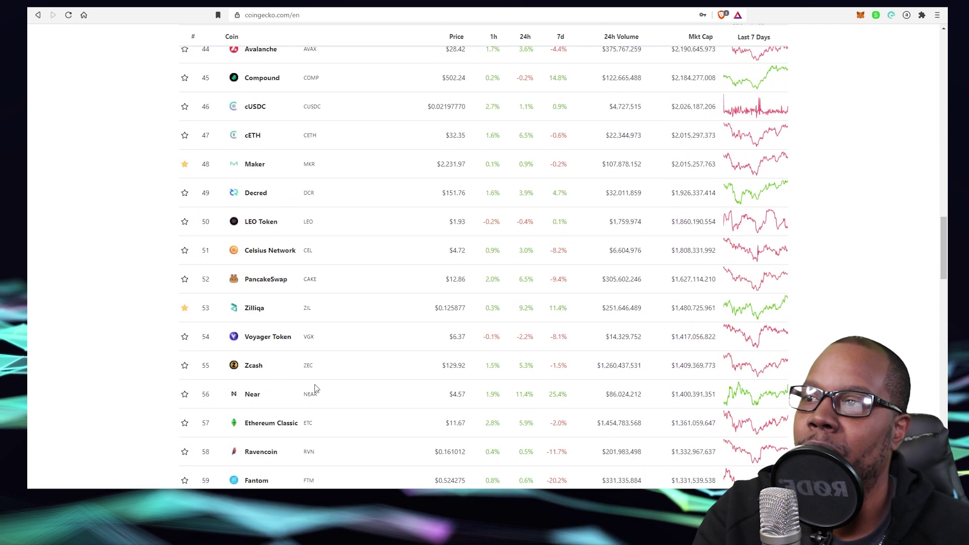
pyautogui.scroll(5, 364, 371)
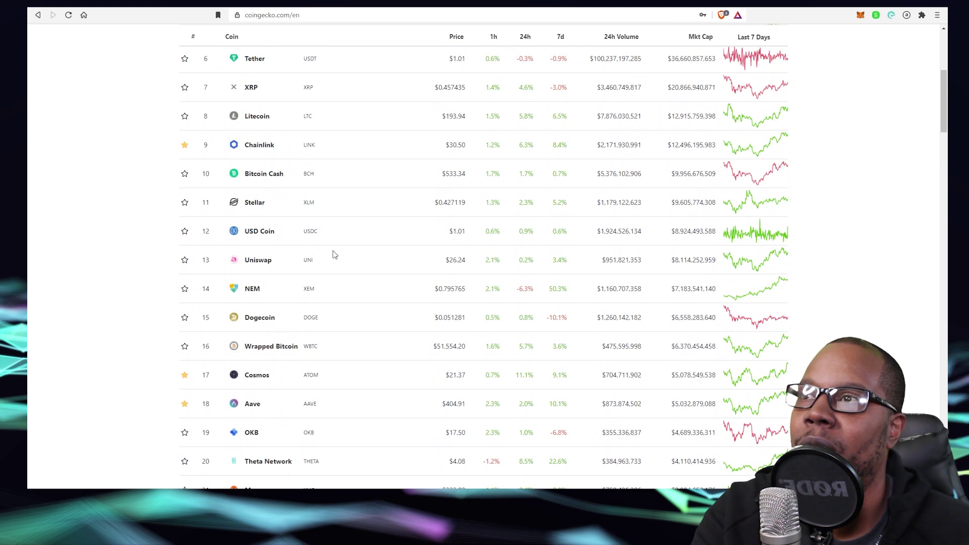